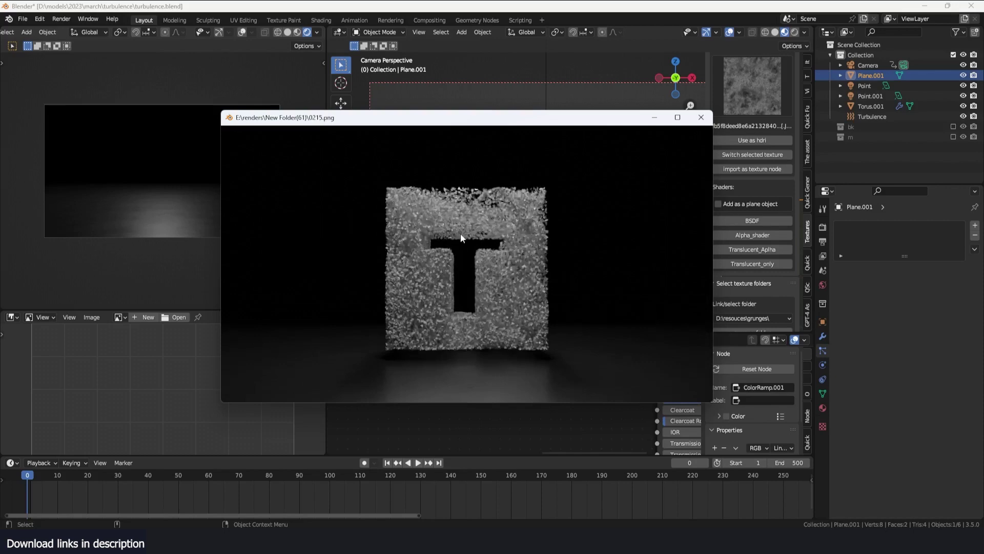
Step: Close the rendered image window and play the particle simulation while viewing it from outside the camera
left_click(701, 117)
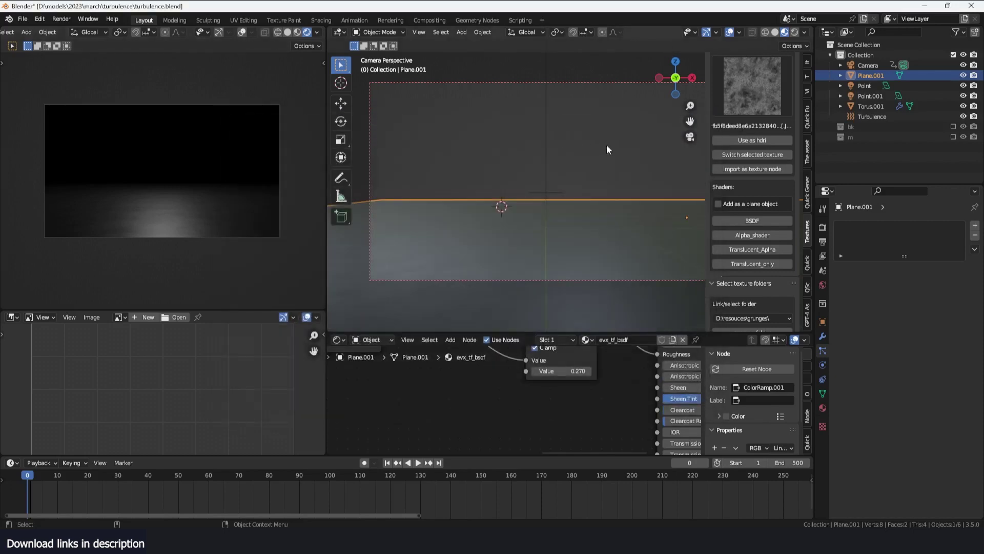
left_click(607, 144)
middle_click_drag(607, 144, 485, 143)
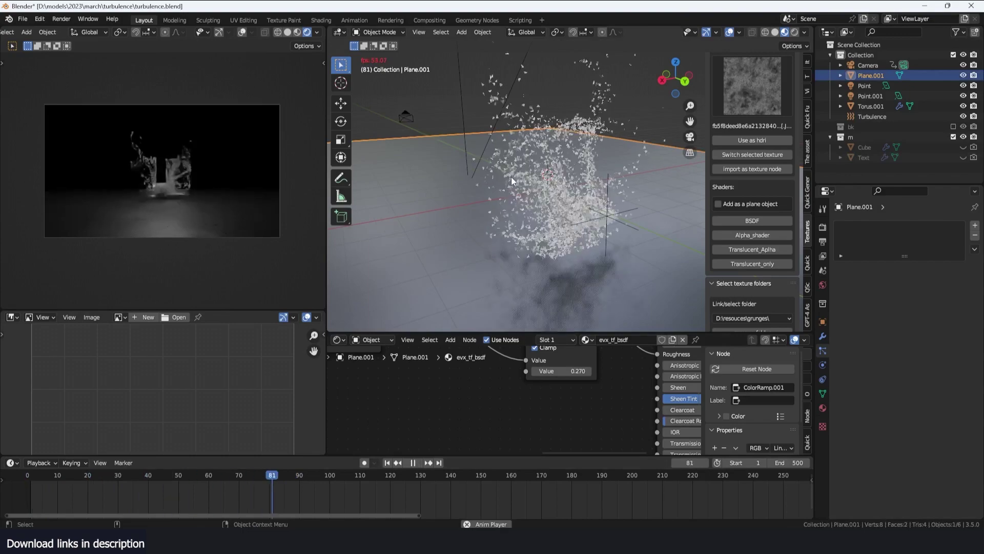
key("space")
middle_click_drag(539, 161, 500, 152)
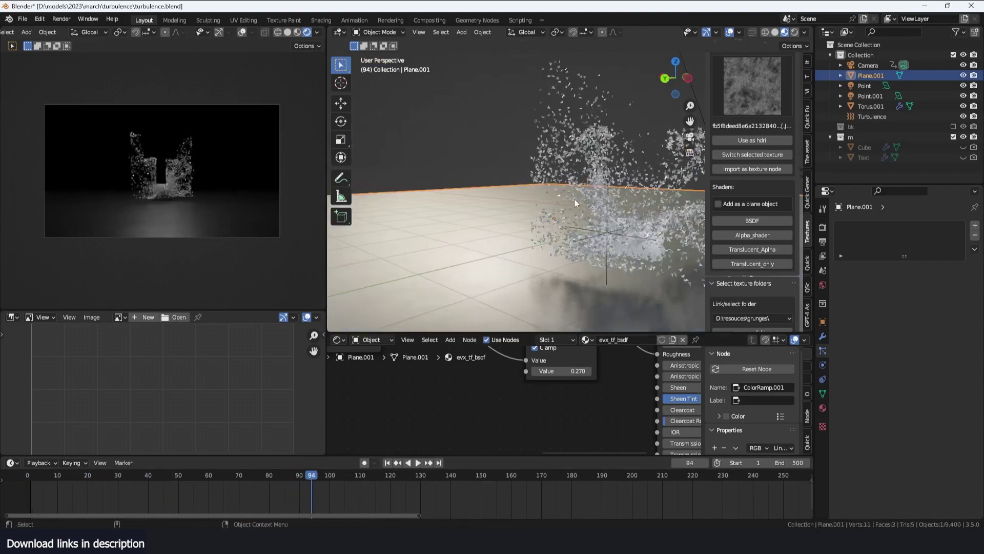
Step: Select the particle emitter and find Turbulence among the force field types available for adding, without adding one
middle_click_drag(574, 199, 615, 217)
left_click(613, 197)
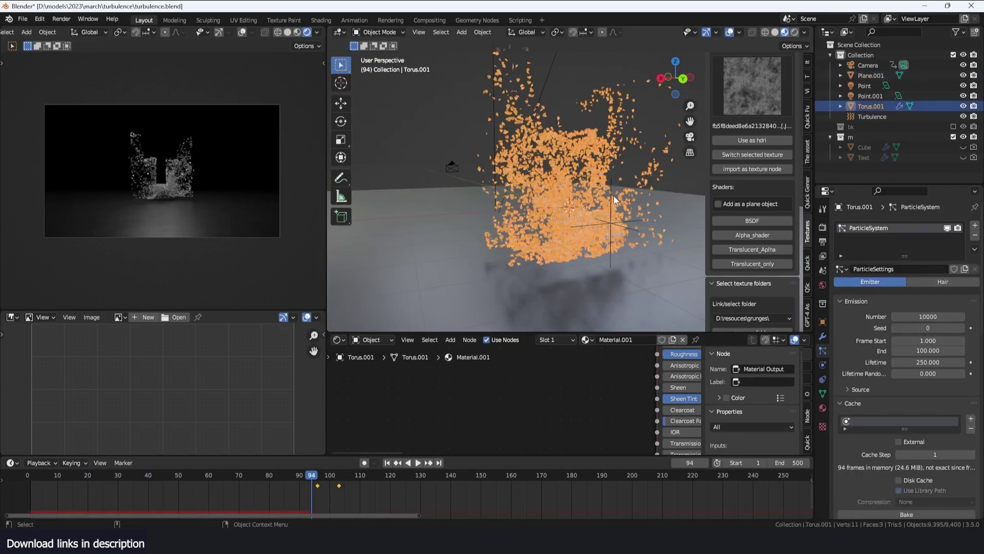
key("shift+a")
mouse_move(562, 164)
key("shift+a")
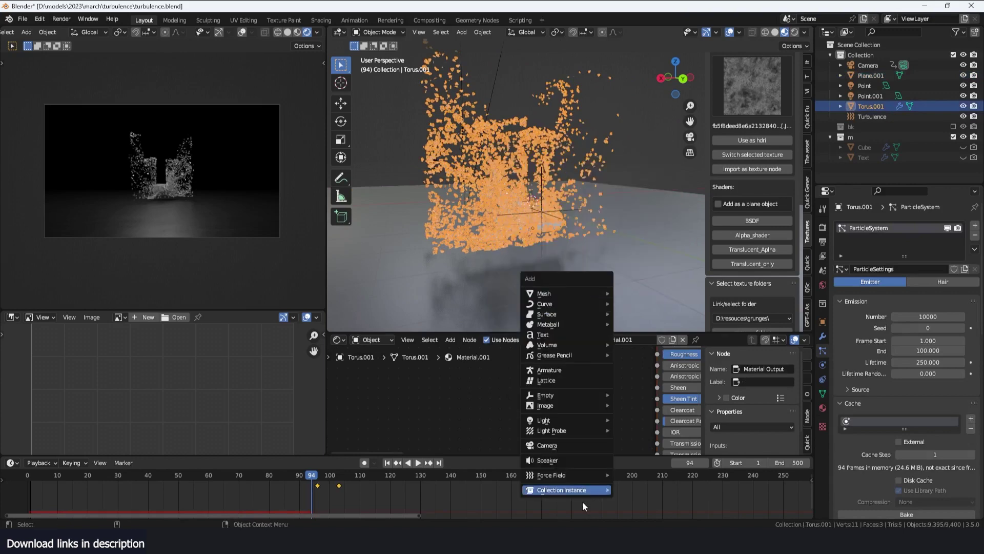
mouse_move(589, 477)
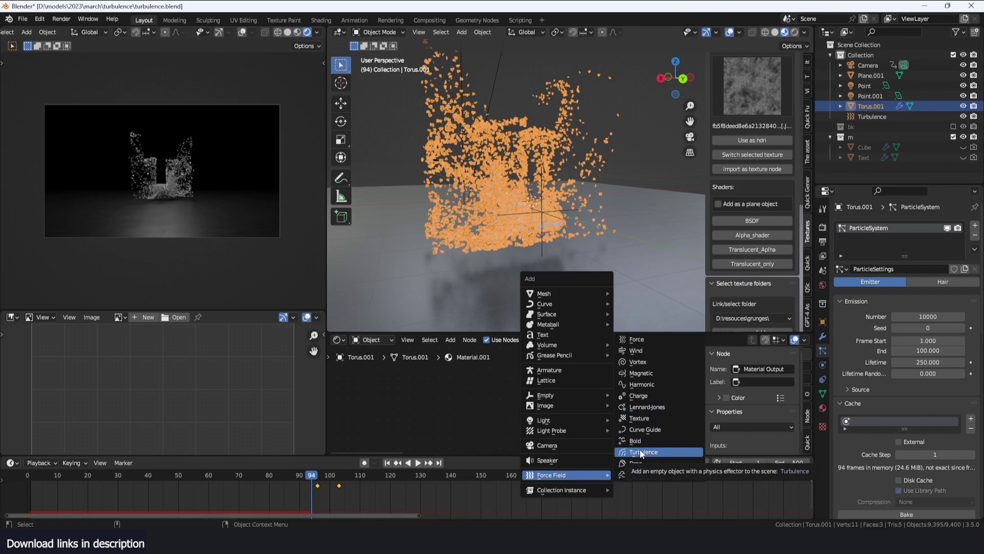
key("shift+a")
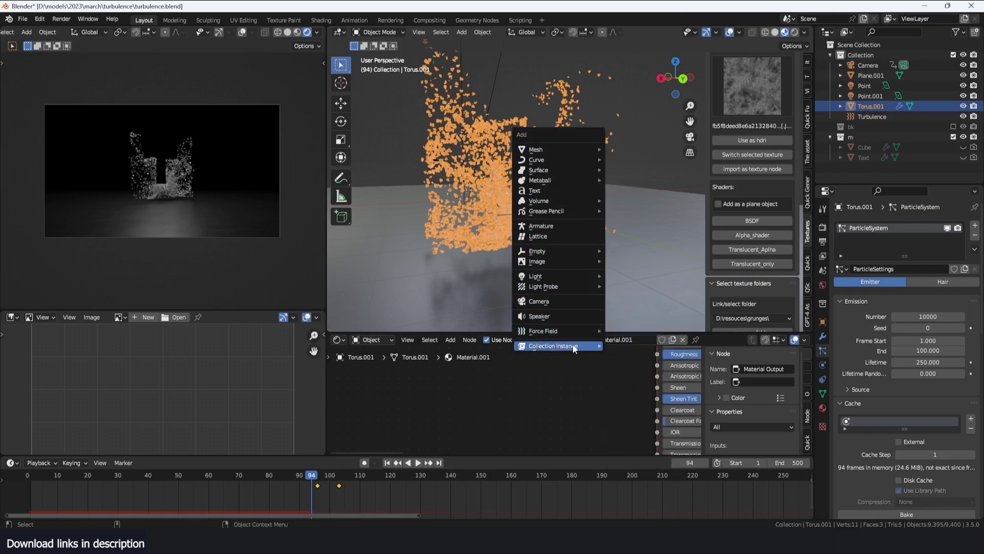
Step: Select the existing Turbulence force field and open its physics settings
middle_click_drag(508, 179, 533, 180)
left_click(536, 177)
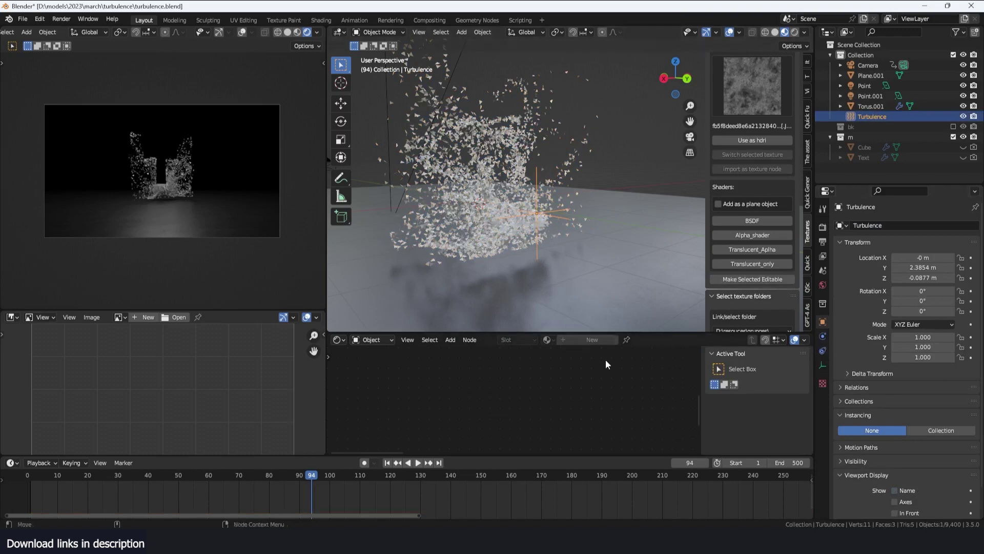
left_click(823, 337)
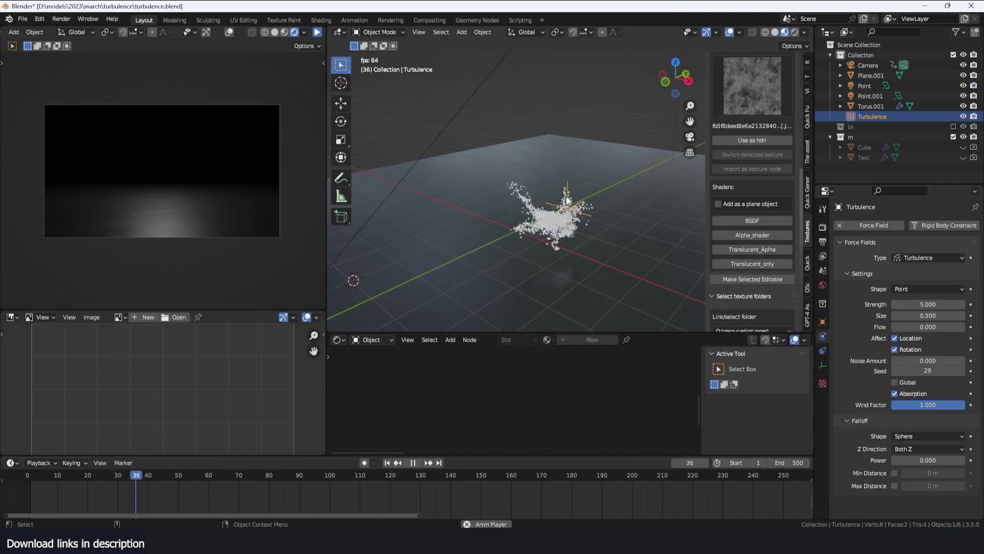
mouse_move(568, 190)
middle_mouse_down()
mouse_move(641, 182)
mouse_move(581, 183)
middle_mouse_up()
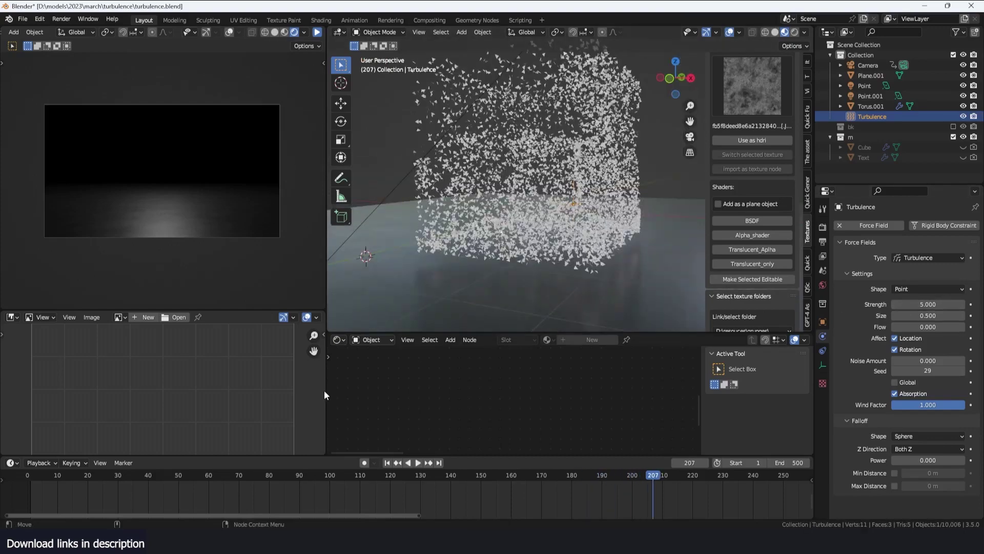
Step: Set the Turbulence field's Strength to 0.1 and play the simulation from frame 0
left_click(23, 501)
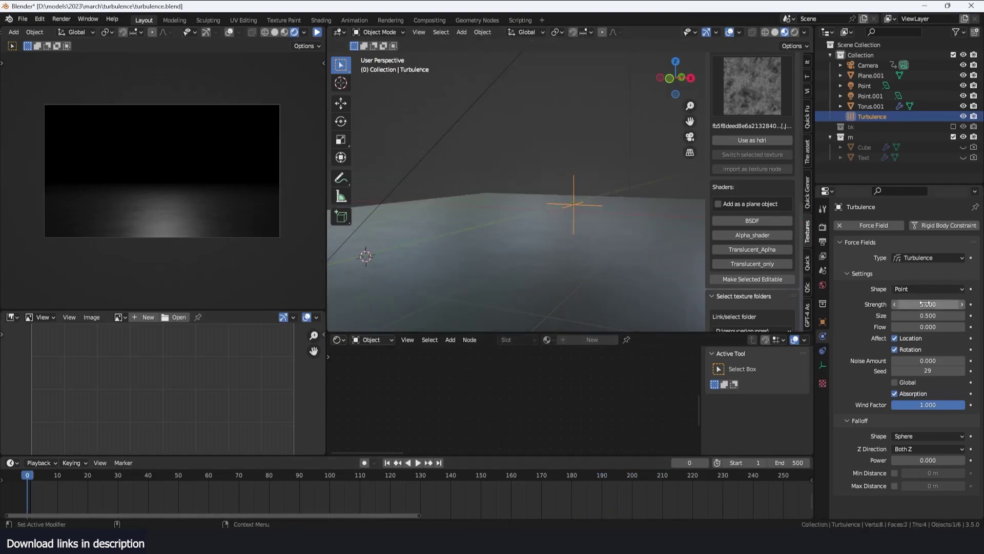
key("space")
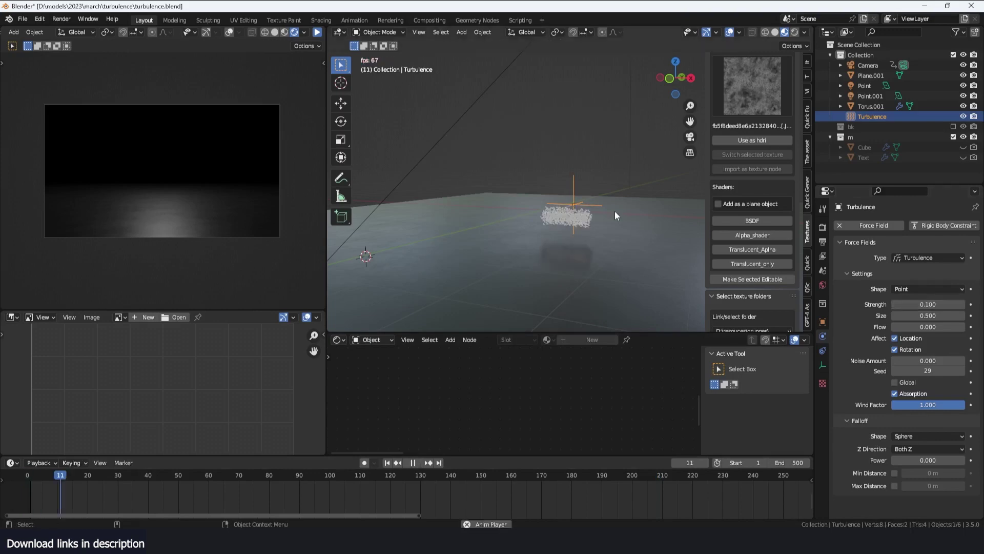
middle_click_drag(617, 205, 606, 232)
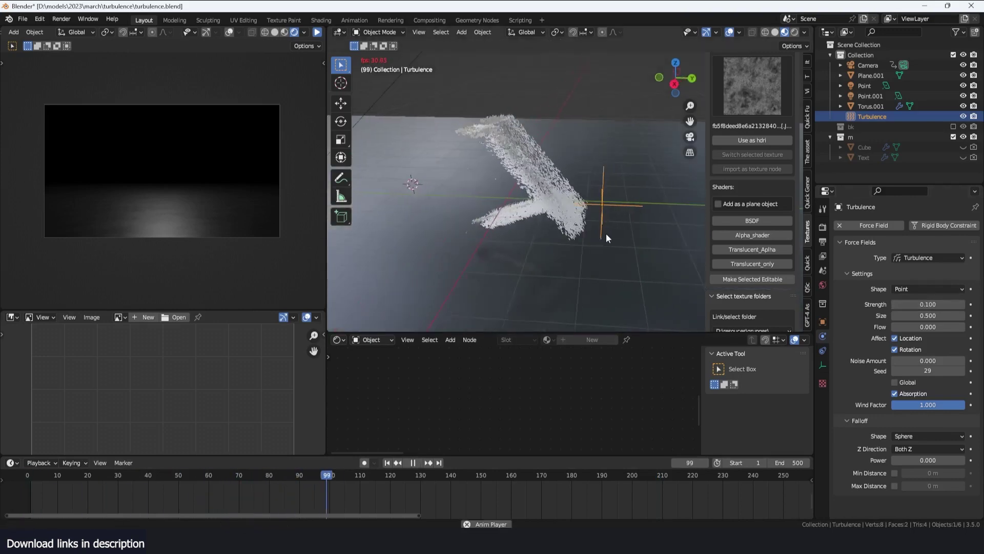
middle_click_drag(491, 142, 535, 188)
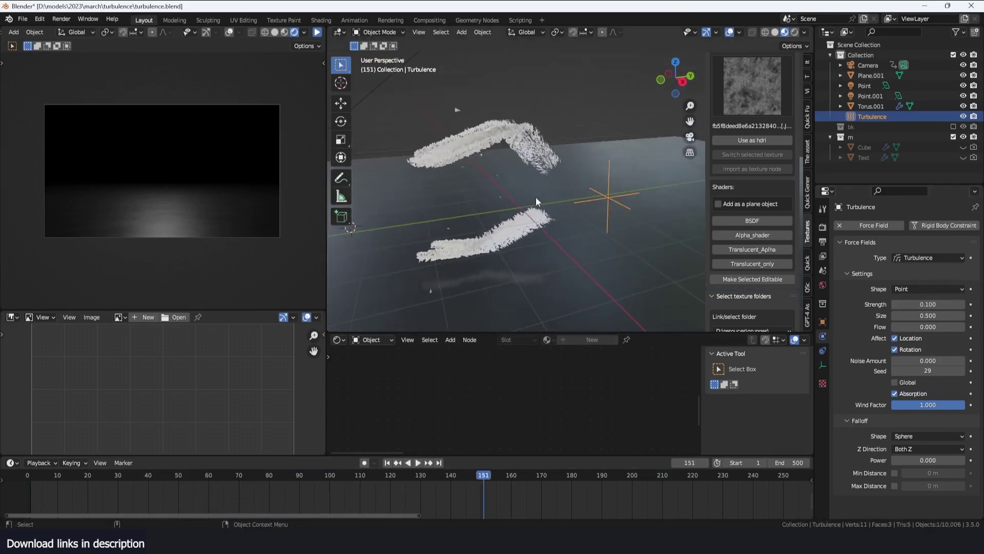
key("space")
Step: Select the particle emitter and replay the low-strength simulation from frame 0, examining the particle streams from several angles
left_click(592, 226)
left_click(28, 478)
key("space")
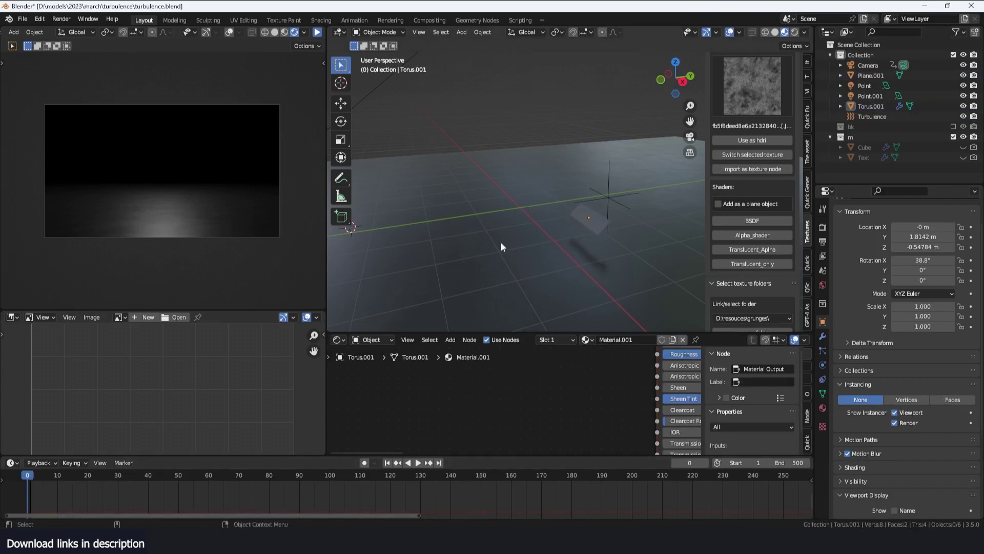
middle_click_drag(606, 231, 577, 202)
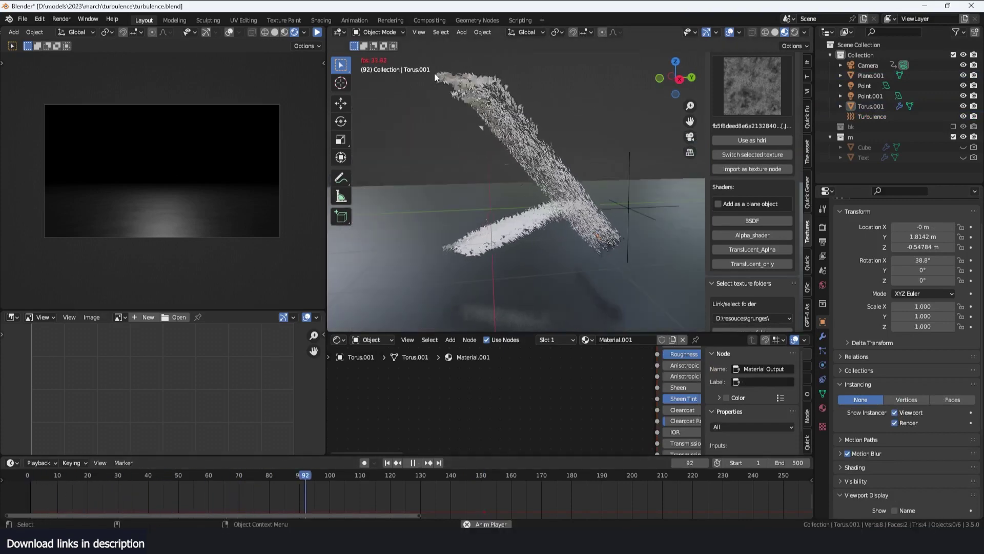
key("space")
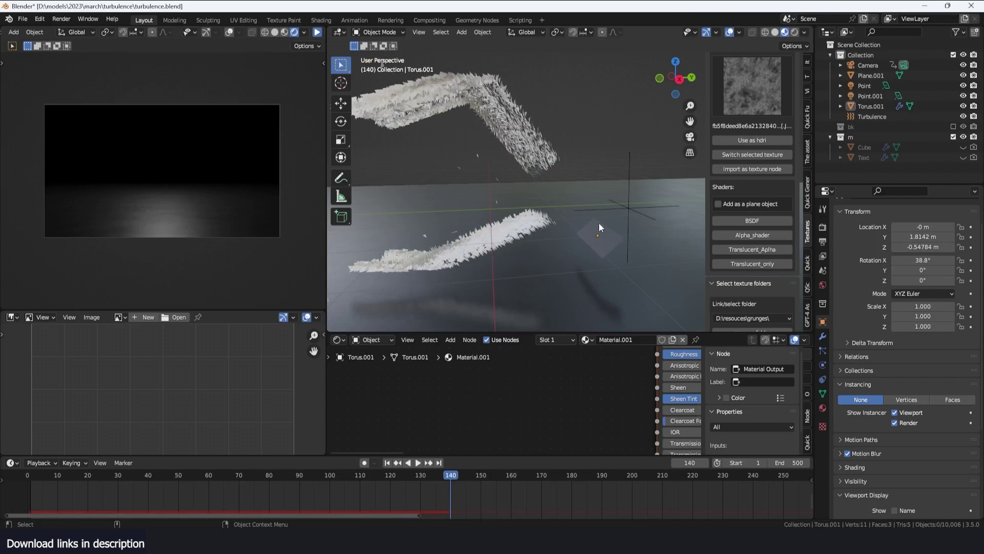
key("shift+Left")
key("space")
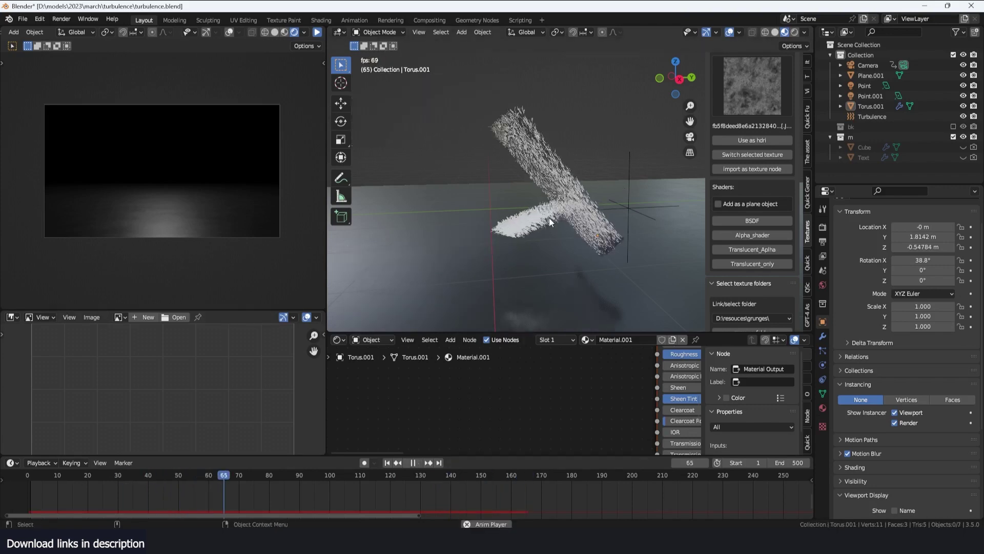
key("space")
middle_click_drag(550, 218, 617, 121)
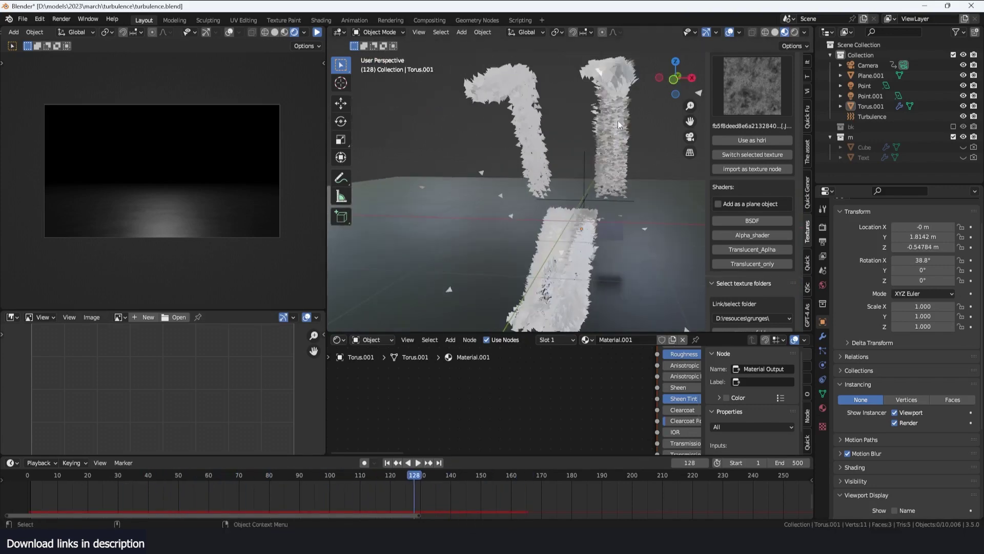
Step: Unhide the Cube and Text objects in the viewport and play the simulation with them shown
left_click(964, 147)
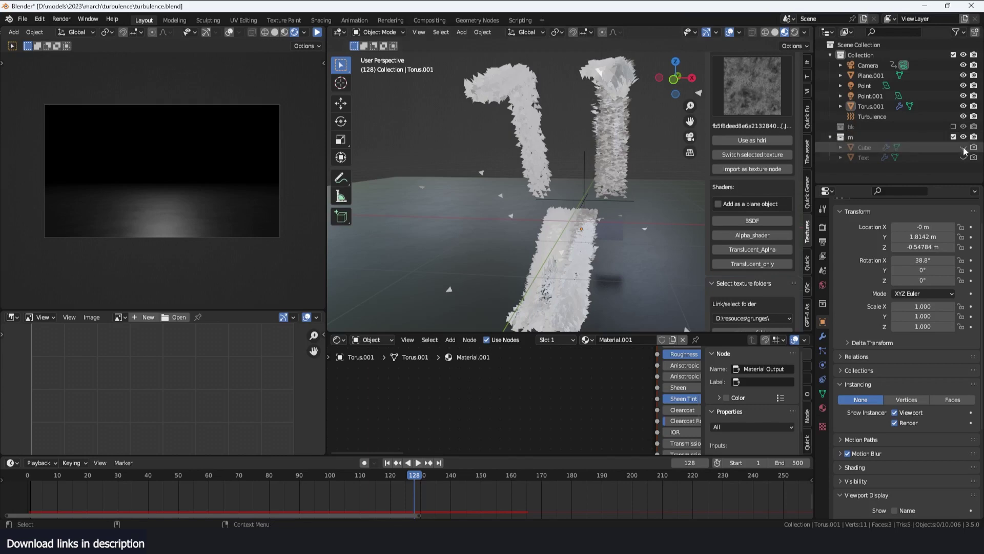
left_click(963, 157)
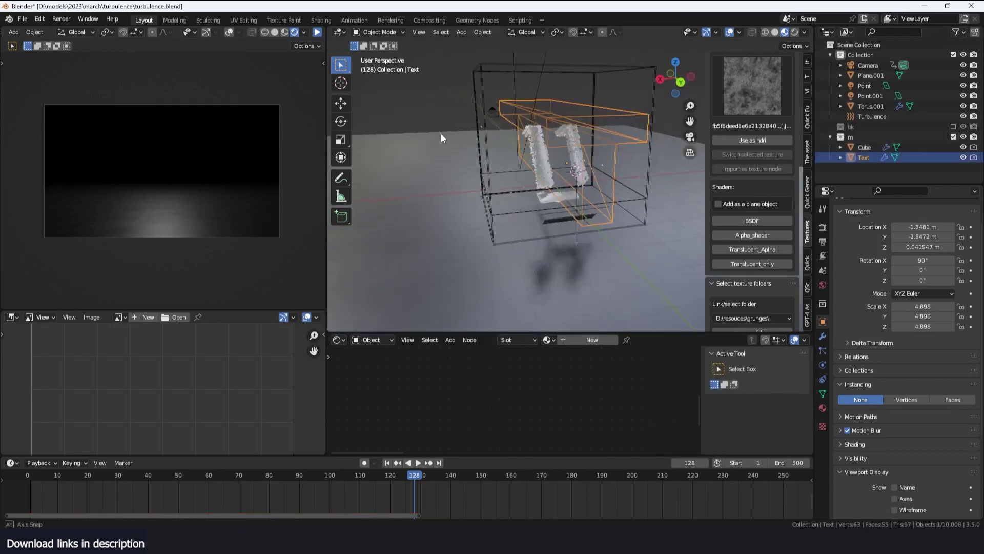
middle_click_drag(441, 134, 494, 104)
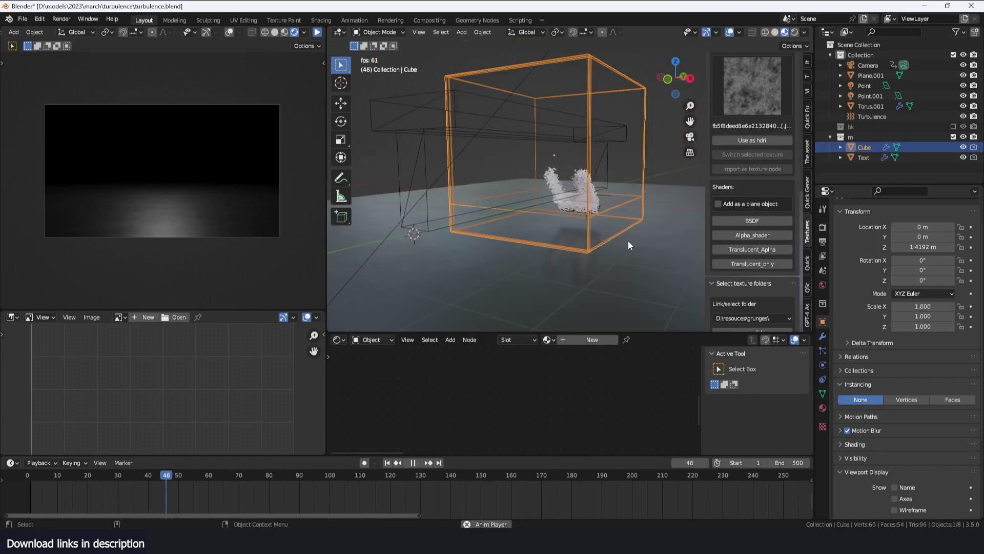
middle_click_drag(572, 184, 502, 182)
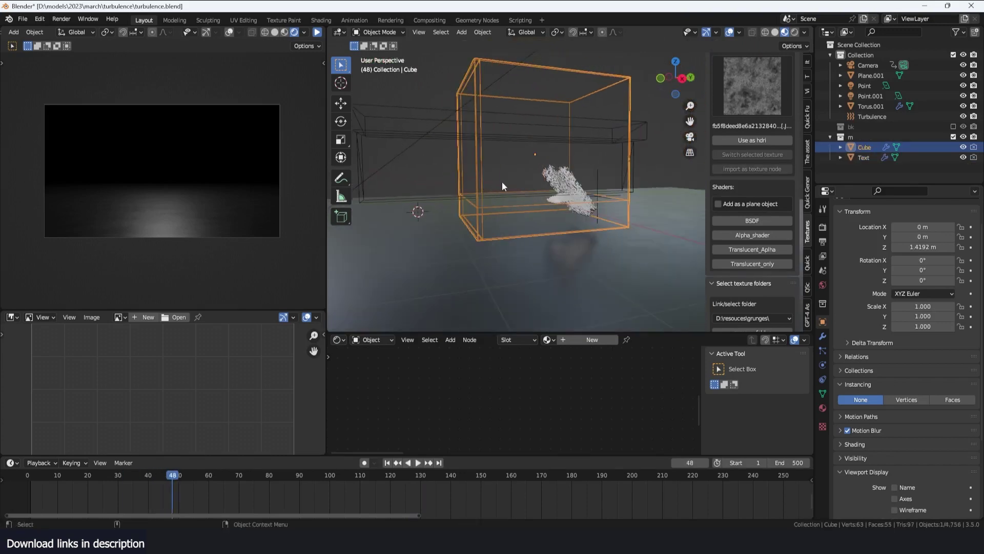
Step: Set the Turbulence field's Strength to 10 and play the simulation from frame 0
left_click(605, 187)
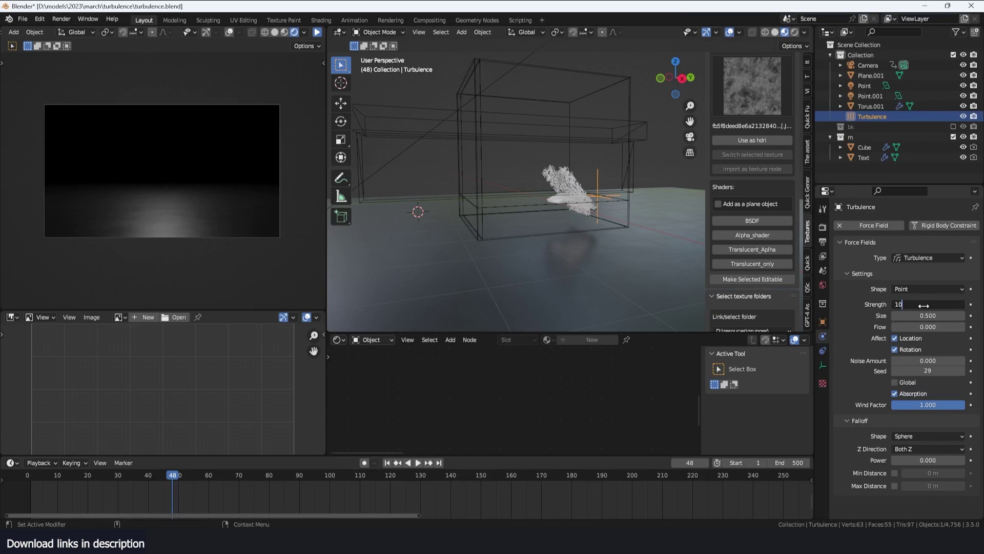
left_click(34, 503)
key("space")
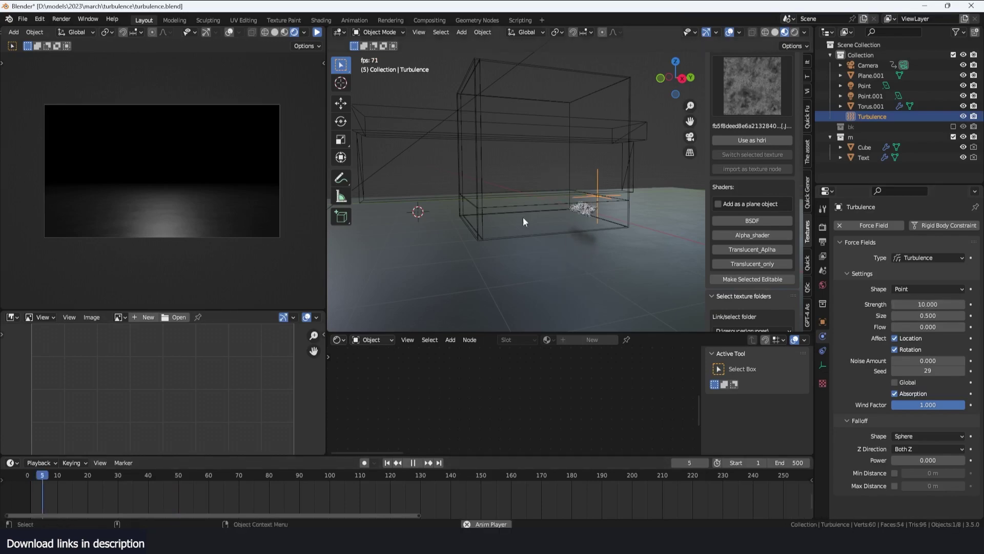
middle_click_drag(571, 211, 493, 187)
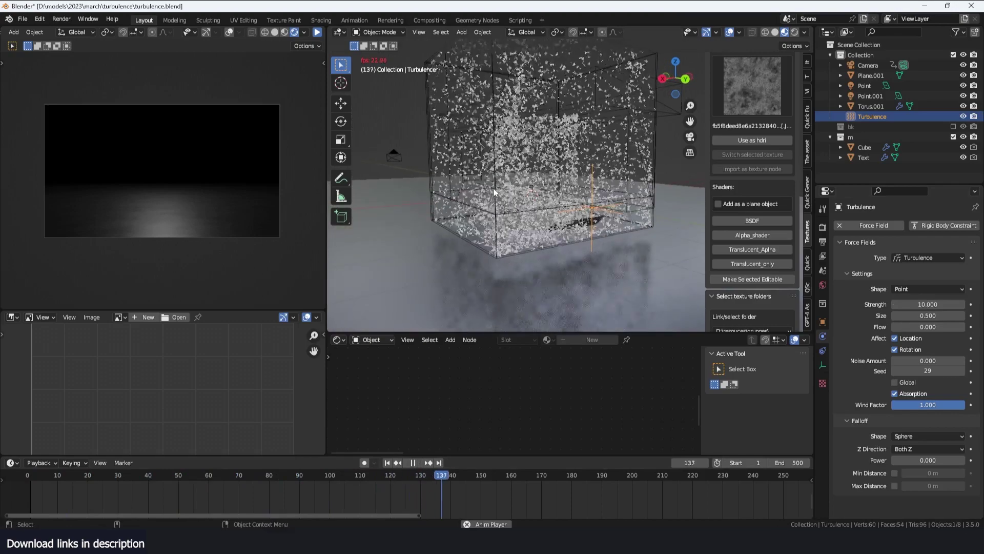
key("space")
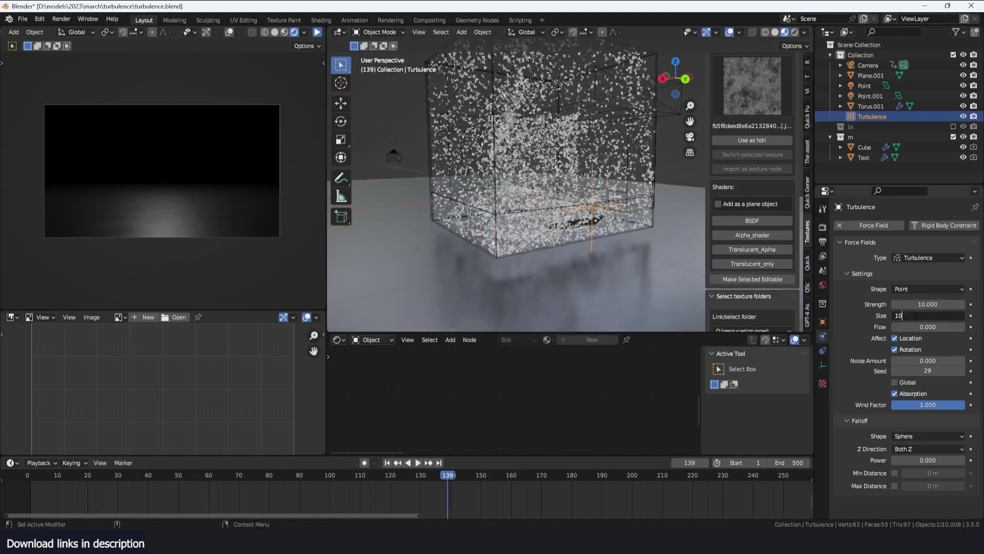
Step: Set the Turbulence field's Size to 10 and play the simulation from frame 0
key("shift+Left")
key("space")
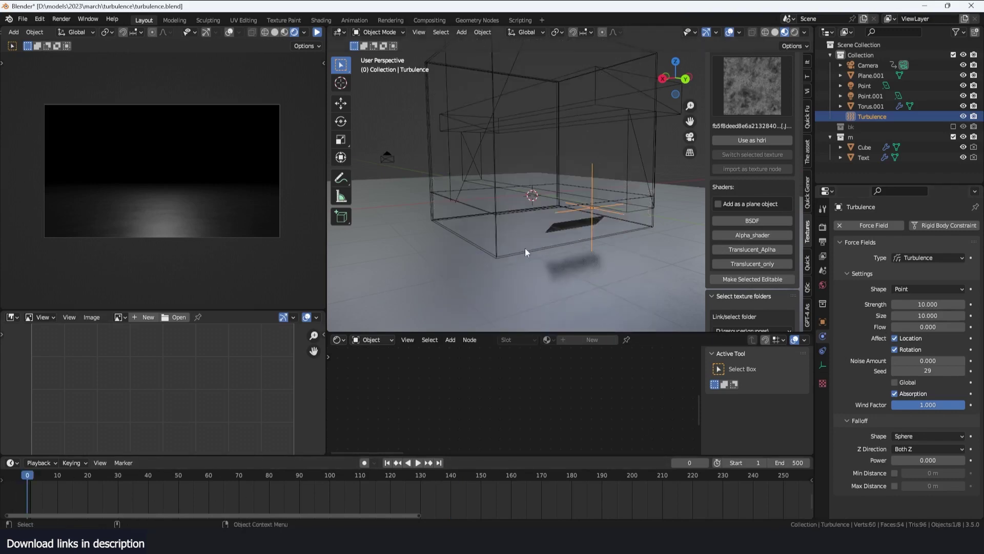
middle_click_drag(525, 248, 594, 225)
key("space")
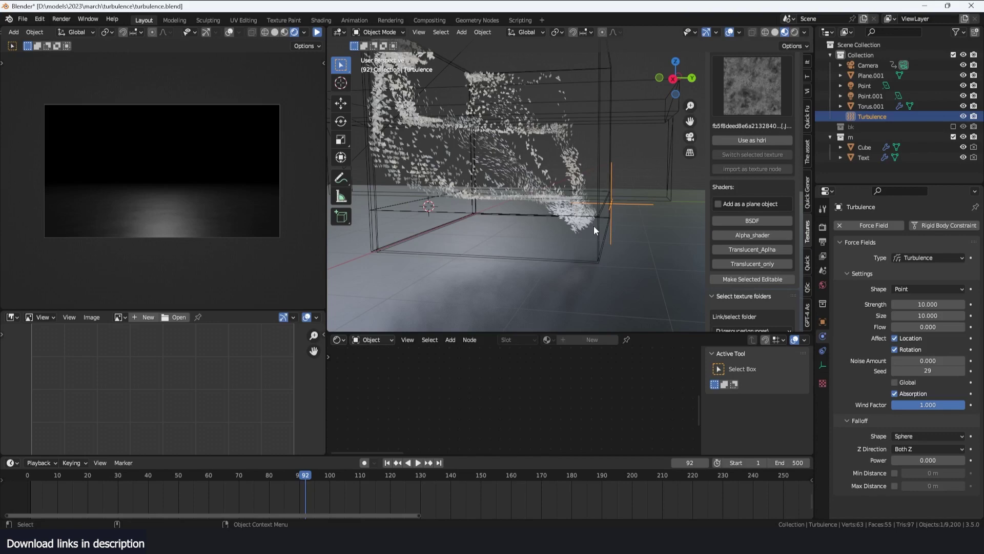
key("space")
Step: Keyframe the Turbulence field's Size at 0 on frame 0 and play the simulation
key("shift+Left")
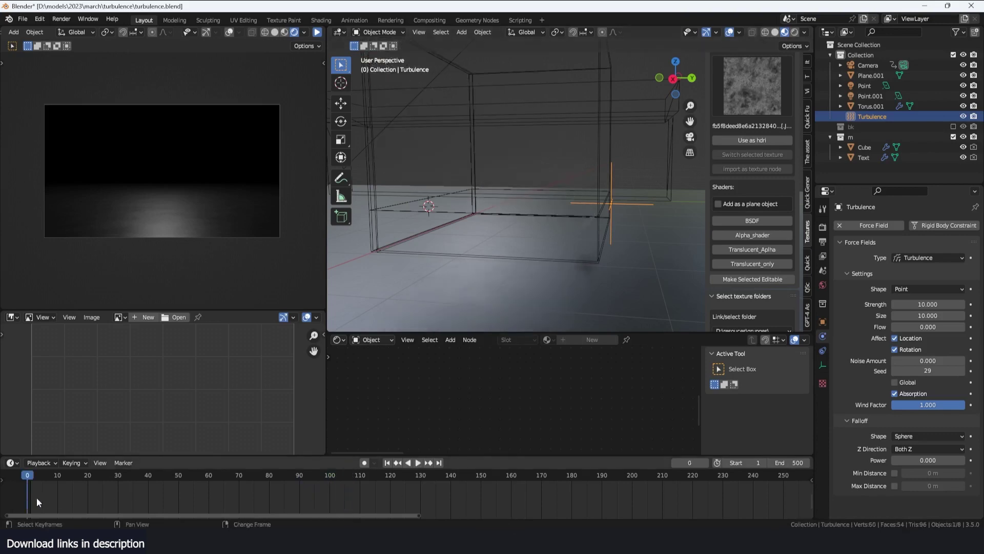
left_click(971, 316)
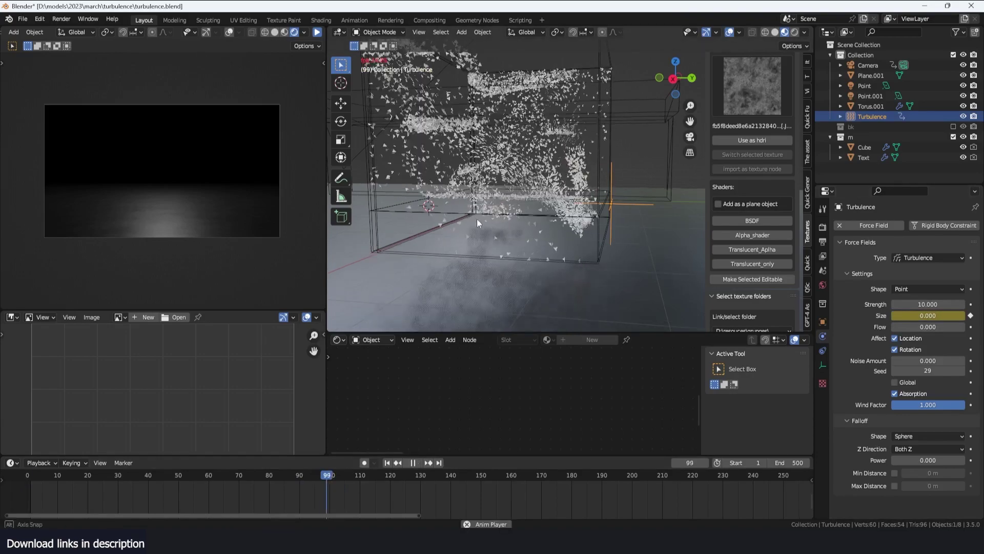
middle_click_drag(477, 218, 422, 217)
key("space")
Step: Replay the simulation from frame 0, pausing partway, to examine how the animated turbulence Size moves the particles
left_click(30, 501)
key("space")
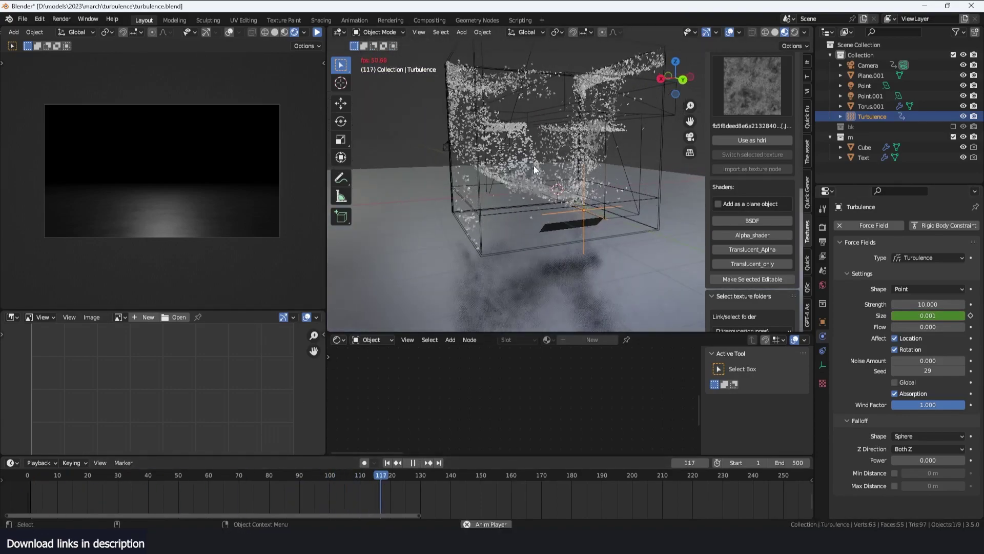
key("space")
left_click(14, 484)
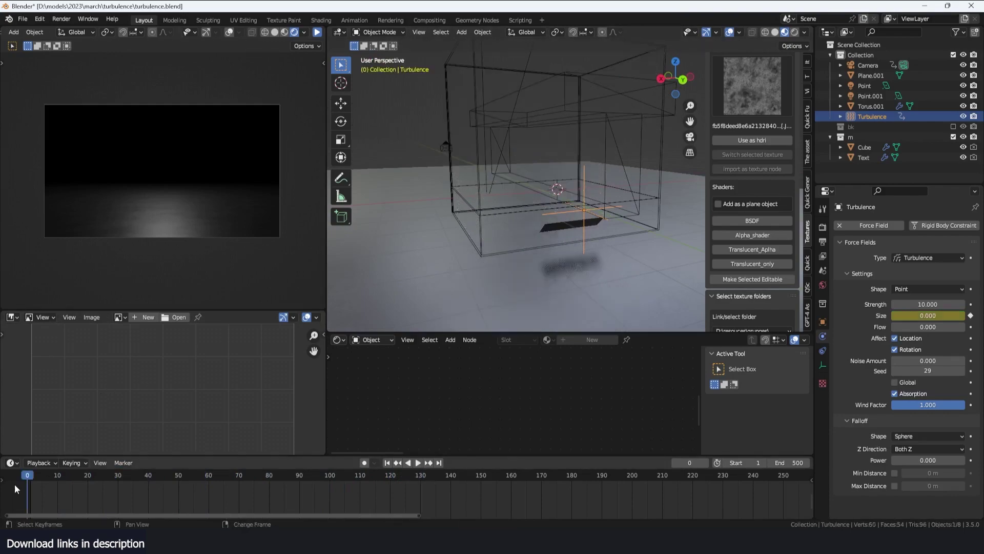
key("space")
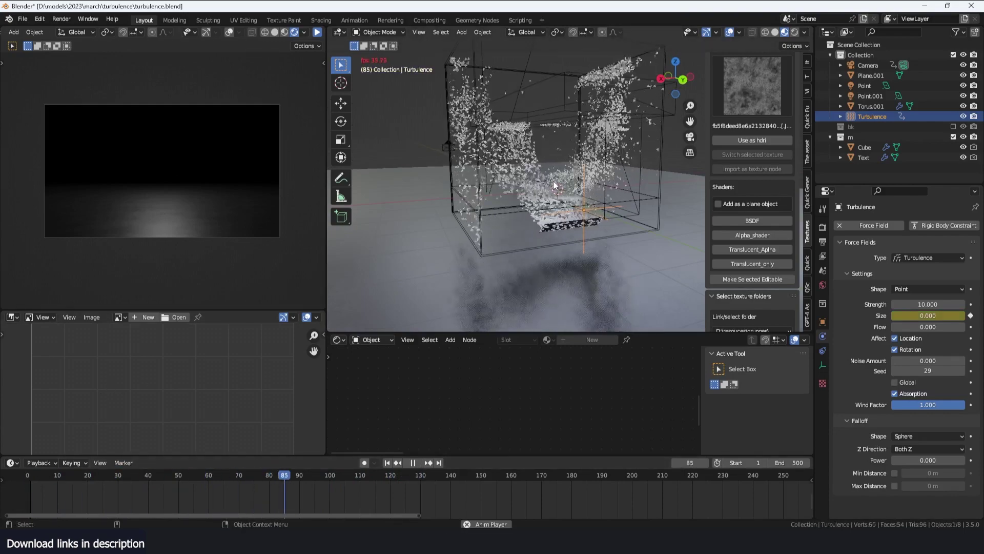
key("space")
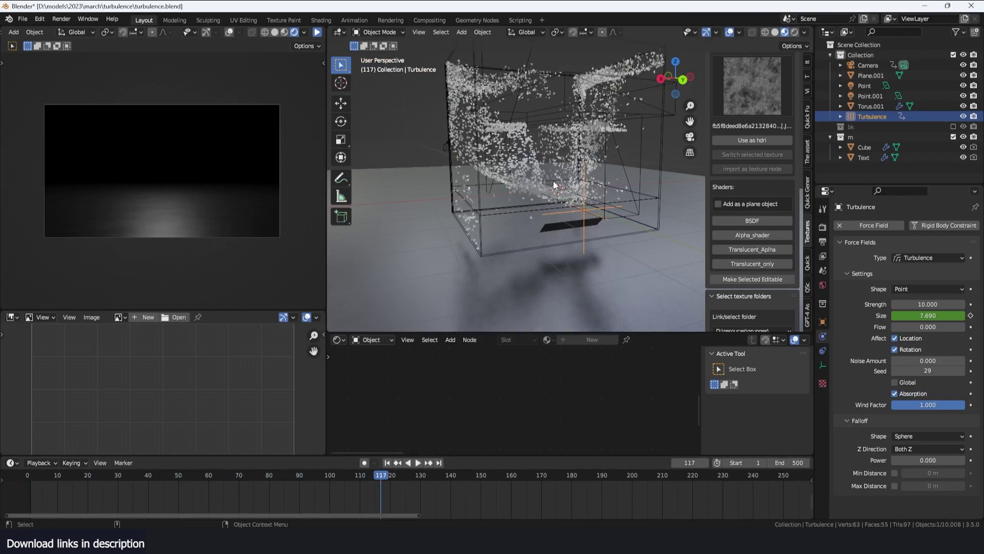
key("space")
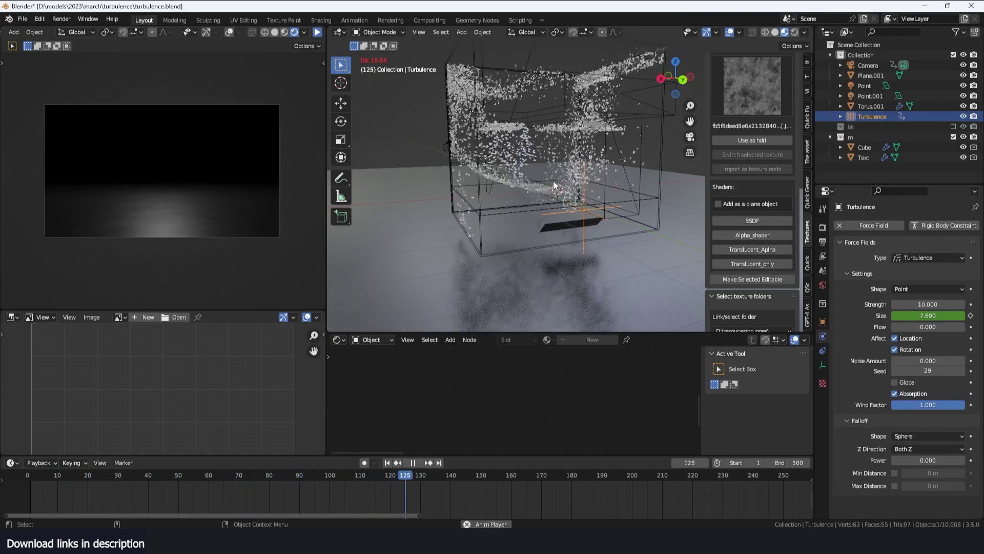
Step: Replay the animated turbulence simulation from frame 0, viewing the particles around the cube from another angle
middle_click_drag(553, 180, 599, 179)
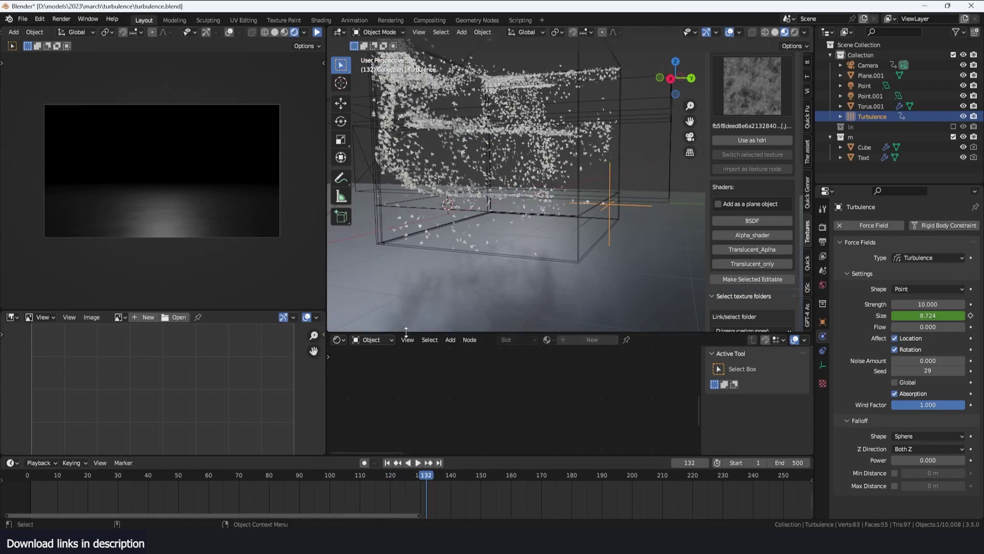
right_click(27, 502)
key("space")
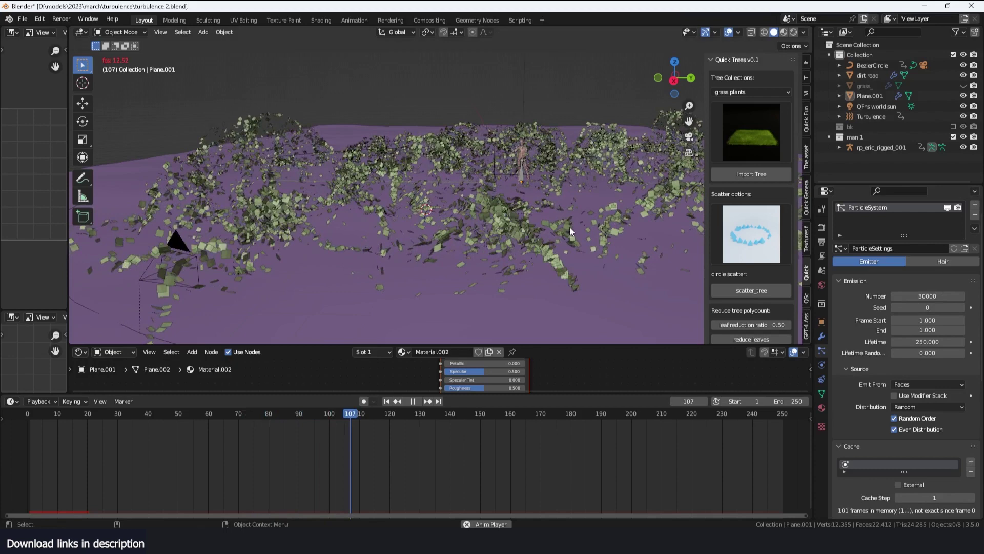
Step: Replay the ground plane's leaf particle simulation from frame 0 and pause it partway to examine the particle motion
key("space")
left_click(410, 280)
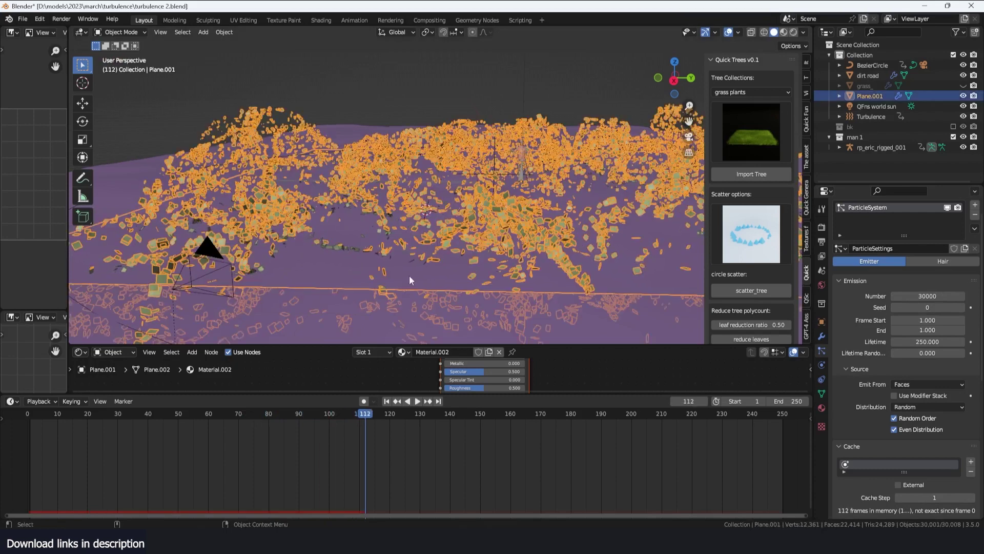
right_click(24, 447)
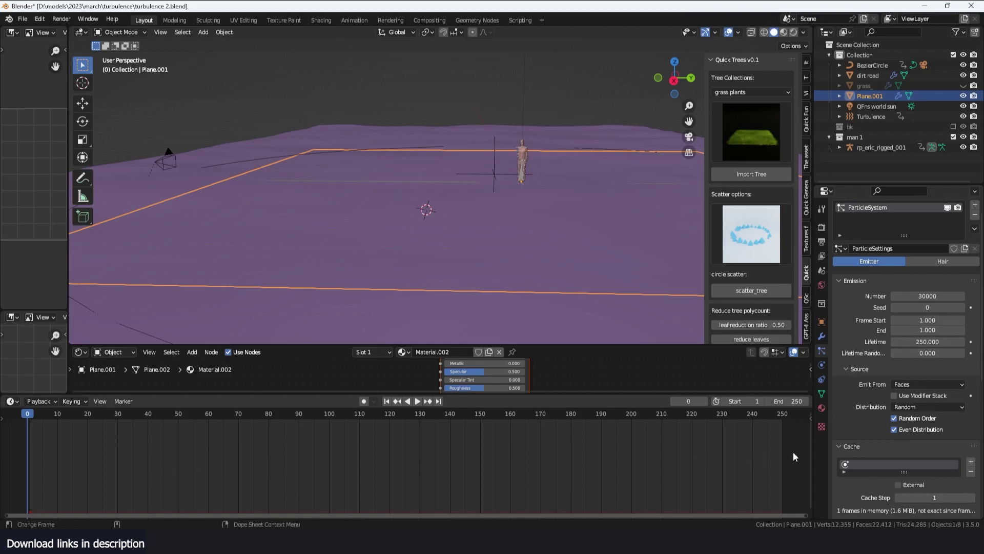
key("space")
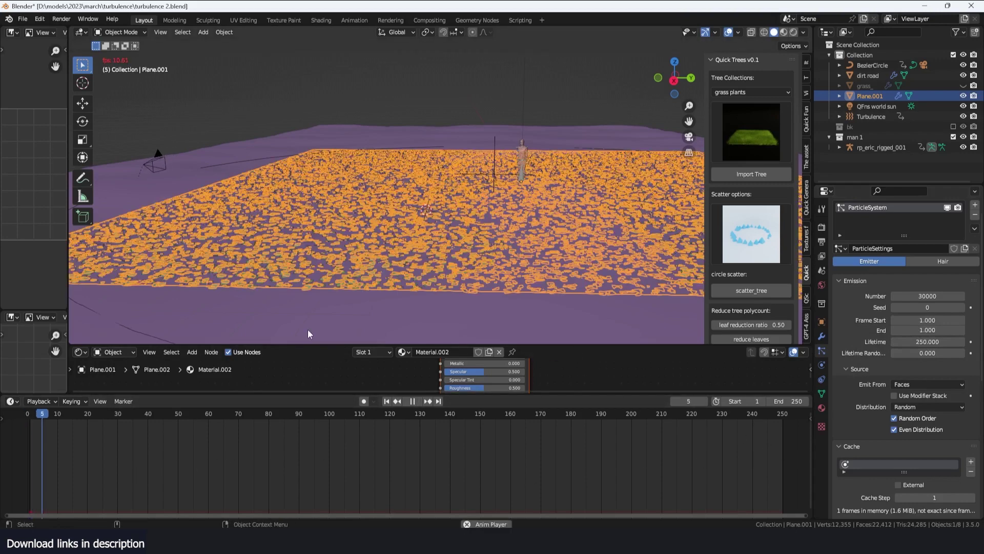
key("space")
Step: Select the Turbulence field in the leaf scene and open its force field settings
left_click(500, 141)
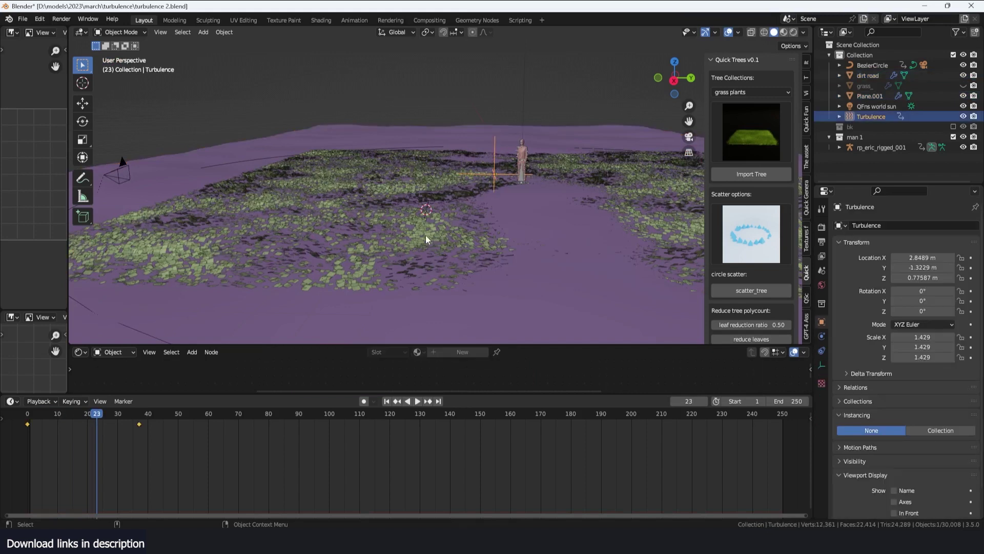
left_click(426, 237)
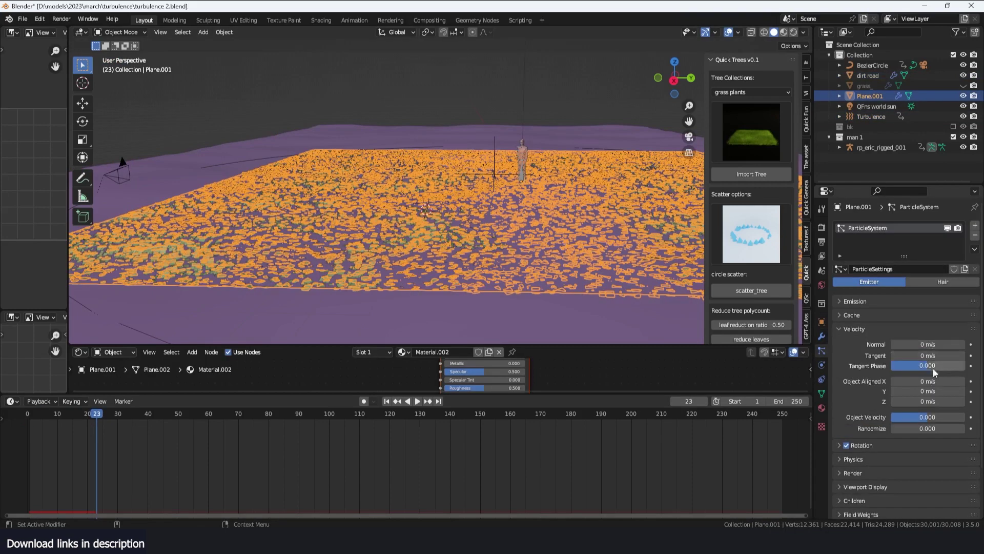
key("ctrl+z")
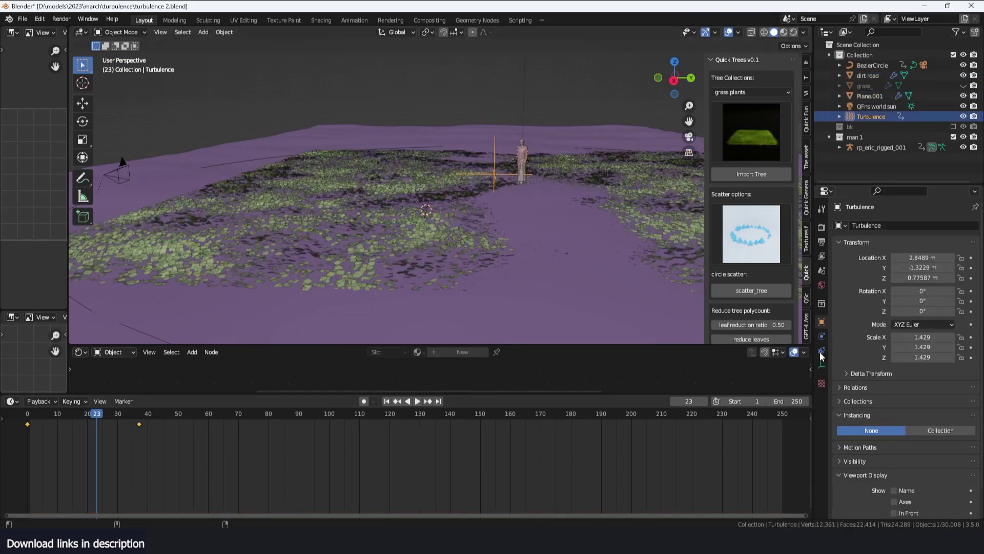
left_click(822, 335)
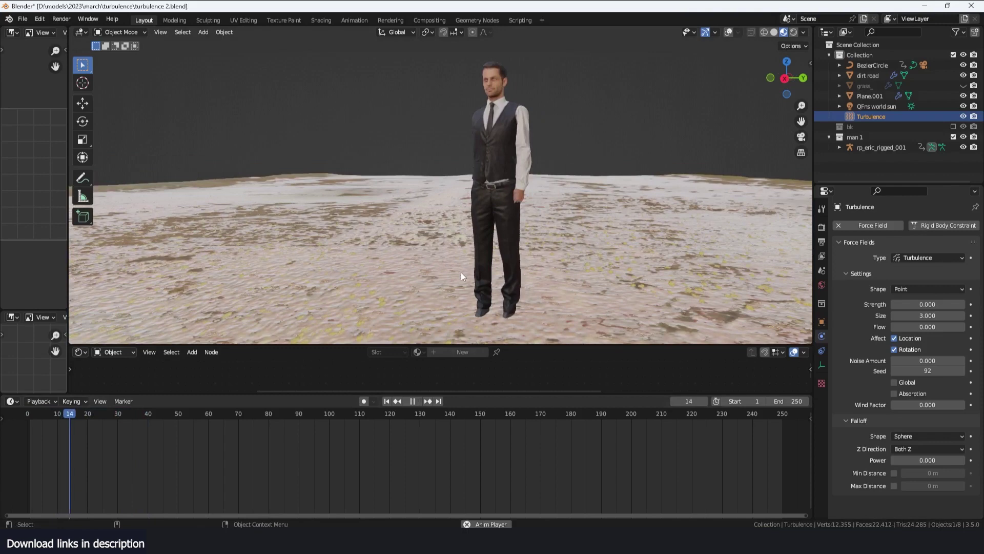
Step: Set the Turbulence field's Strength to 1 and play the leaf simulation from frame 0
middle_click_drag(449, 268, 441, 266)
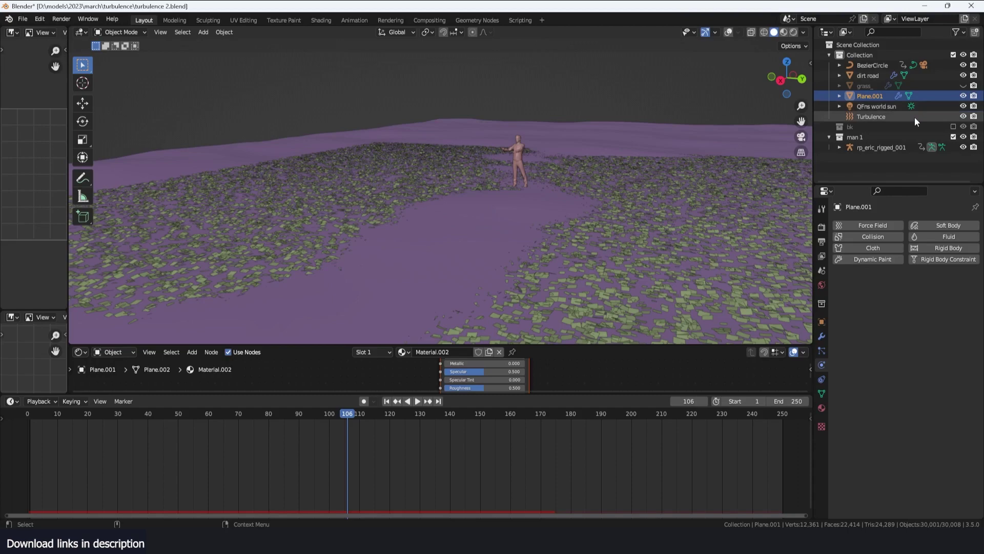
left_click(914, 117)
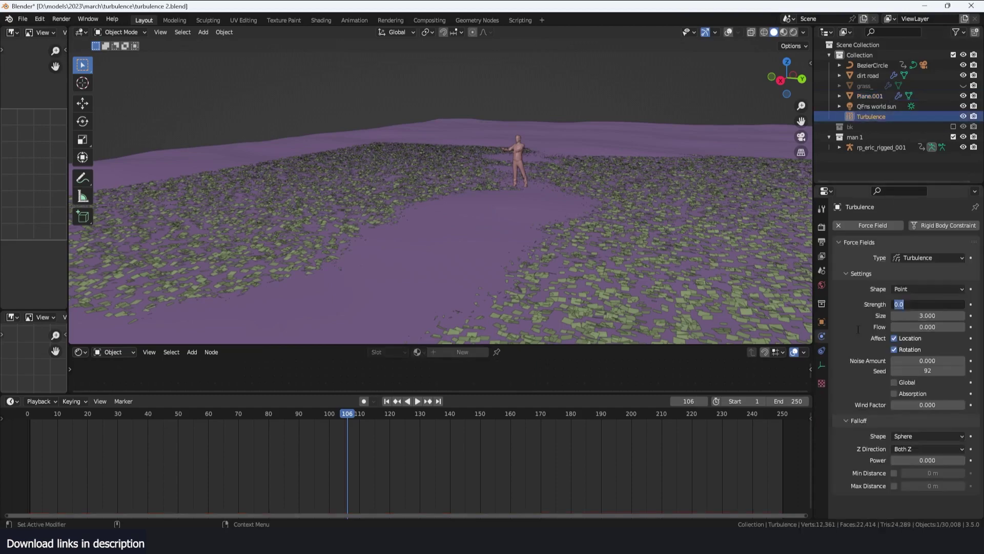
right_click(26, 512, "shift")
key("space")
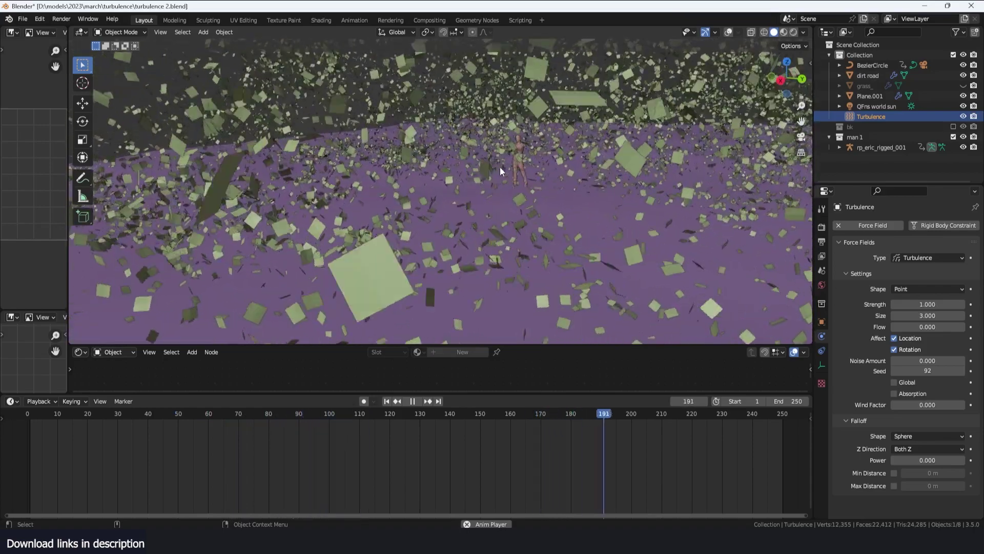
Step: Replay the leaf simulation from the first frame to examine the wave pattern the turbulence creates
key("space")
key("shift+Left")
key("space")
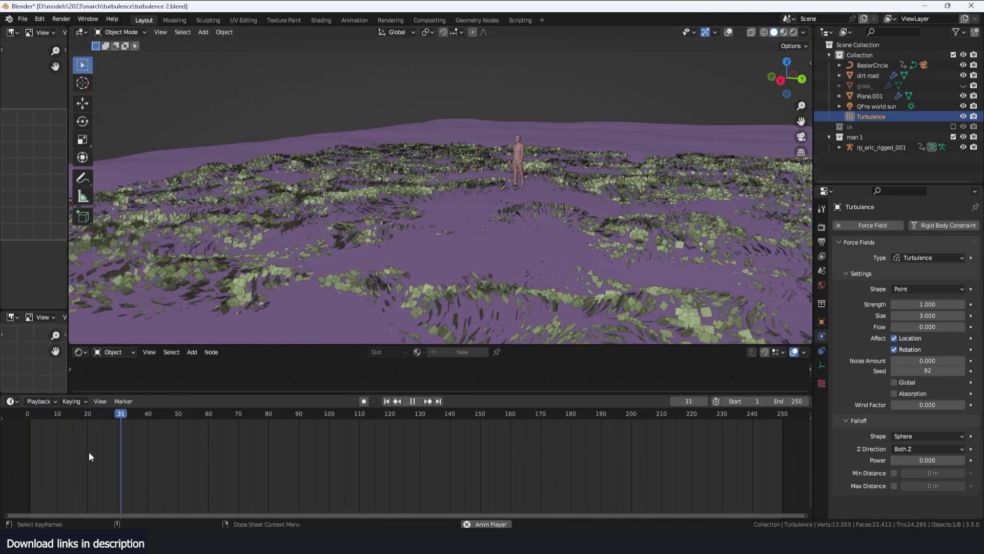
Step: Try a Turbulence Size of 30 in playback from frame 0, then set the Size to 1
key("space")
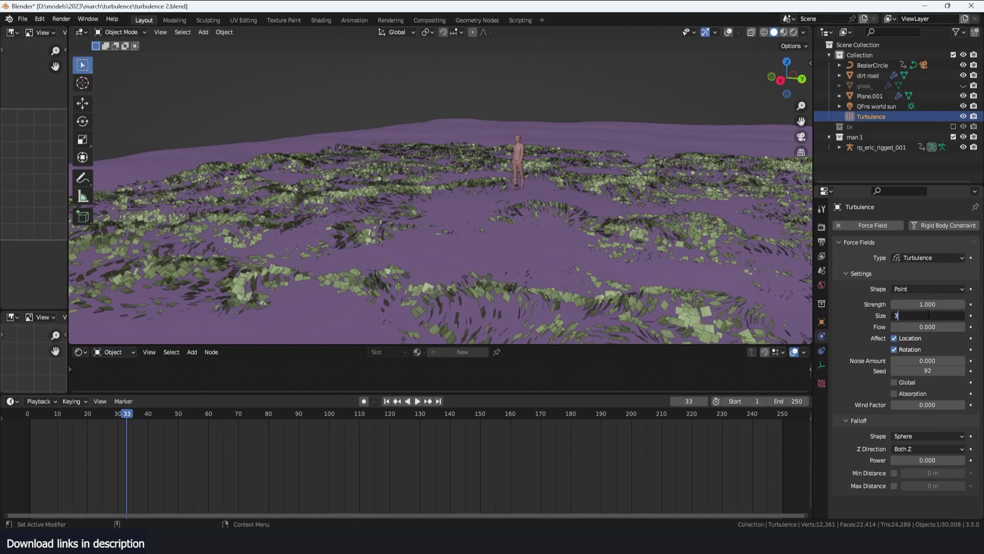
left_click(26, 473)
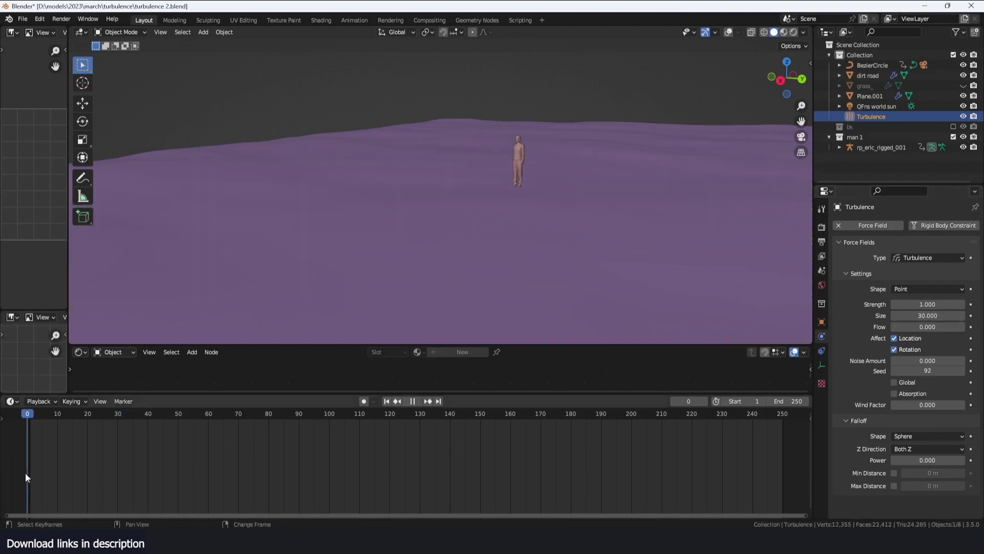
key("space")
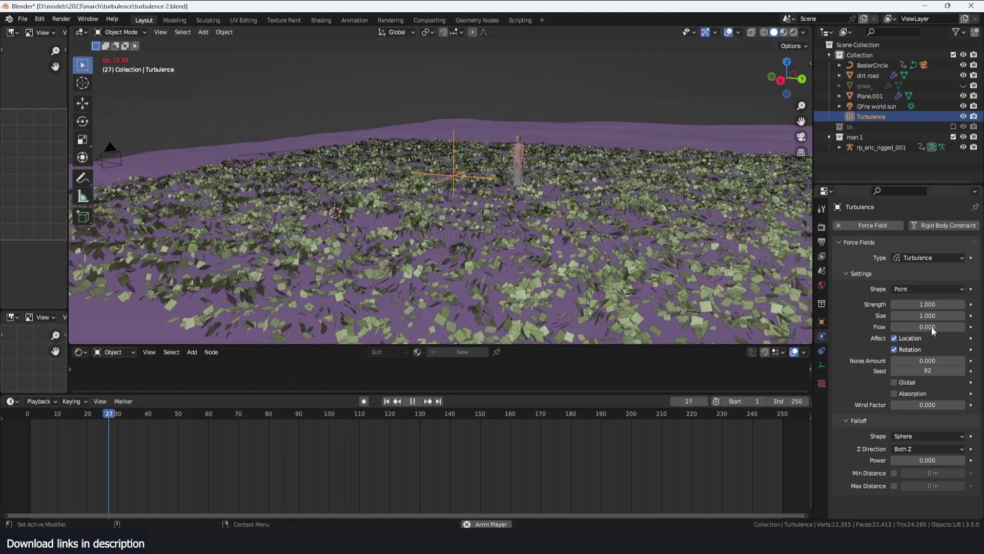
Step: Enable the Turbulence falloff's Min Distance at 0 m and Max Distance at 2.17 m, and play the simulation
key("Escape")
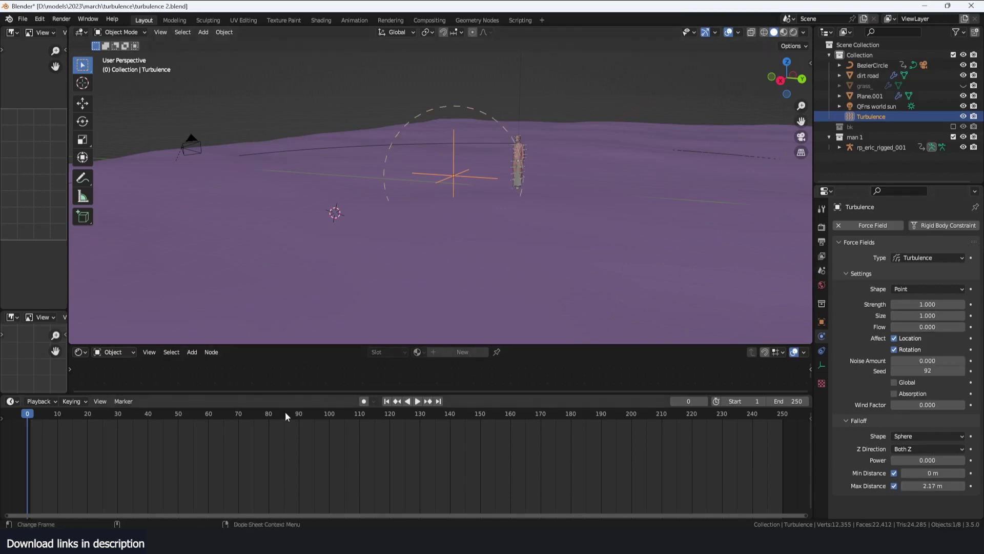
key("space")
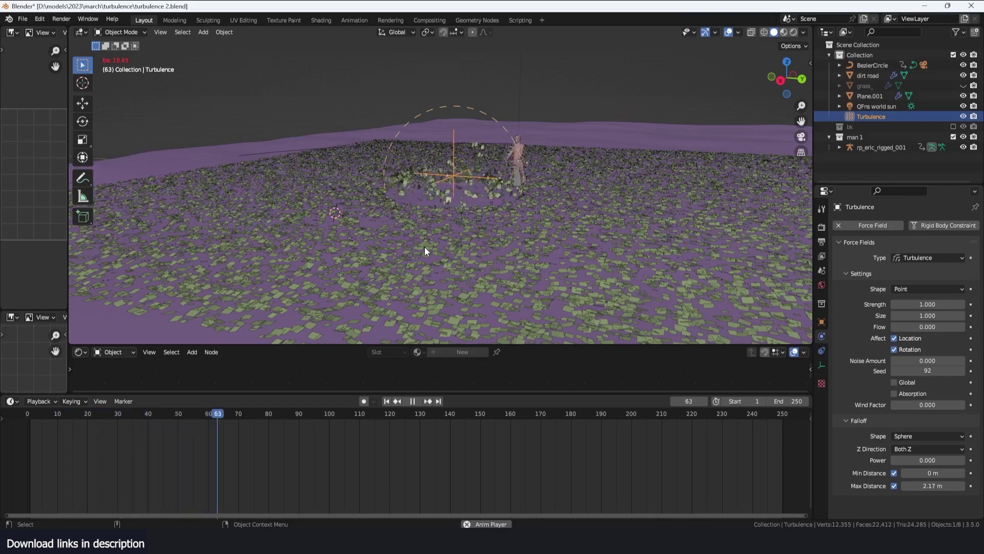
key("Escape")
Step: In Pose Mode with auto keying on, keyframe the rigged man's root bone moving along X from frame 0 to frame 74
scroll(566, 181, "up", 6)
left_click(568, 159)
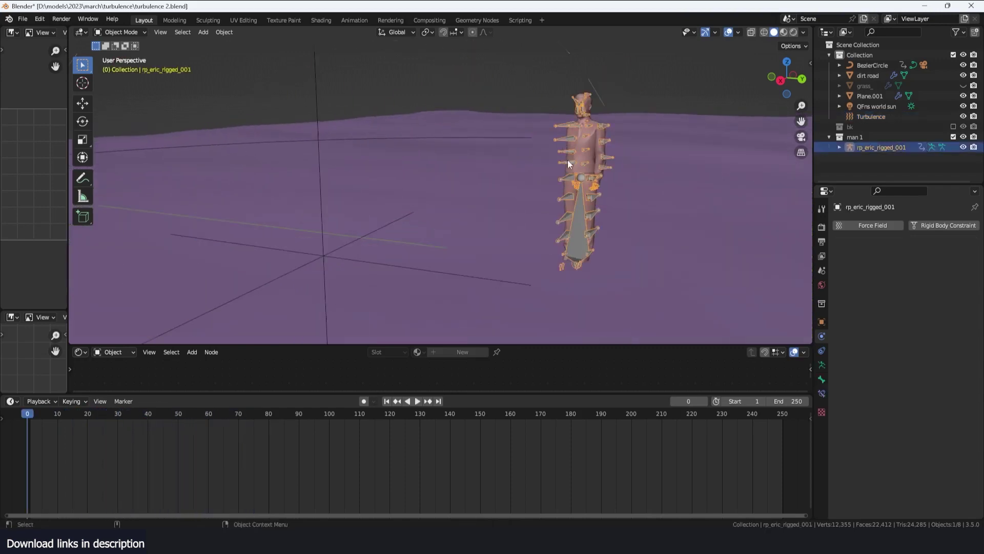
key("ctrl+Tab")
middle_click_drag(568, 247, 497, 243)
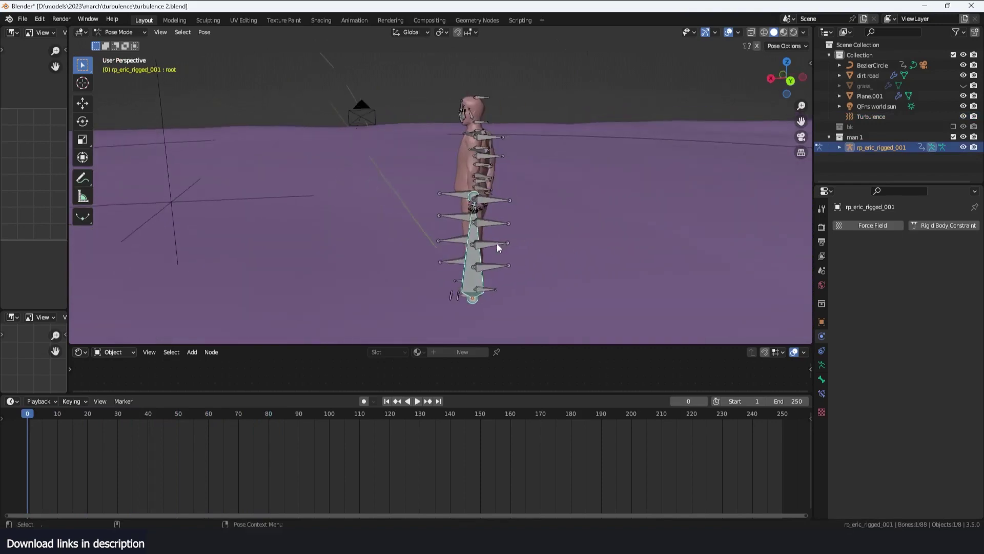
left_click(363, 402)
key("g")
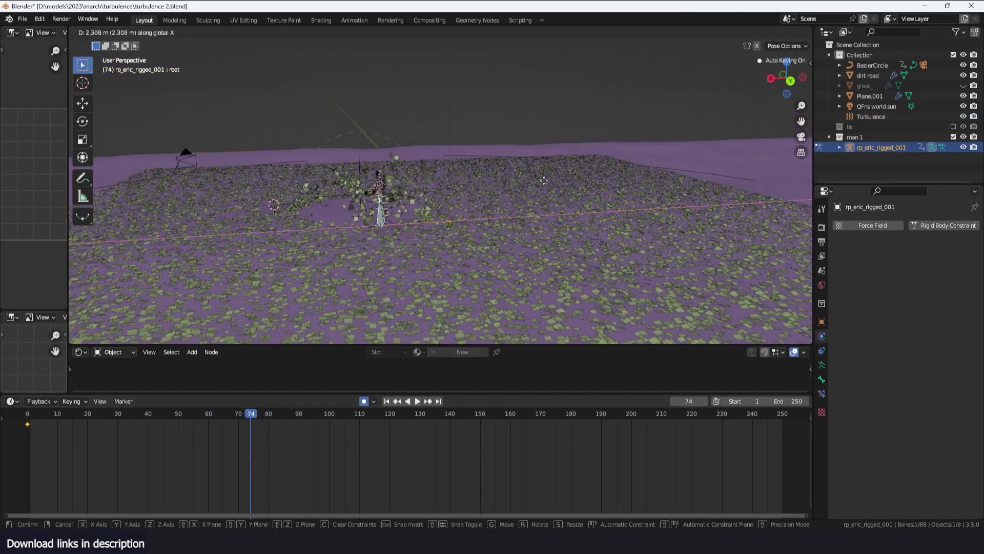
left_click(151, 210)
right_click(28, 425, "shift")
Step: Parent the Turbulence field to the rigged man's root bone using the Bone option
scroll(396, 141, "up", 2)
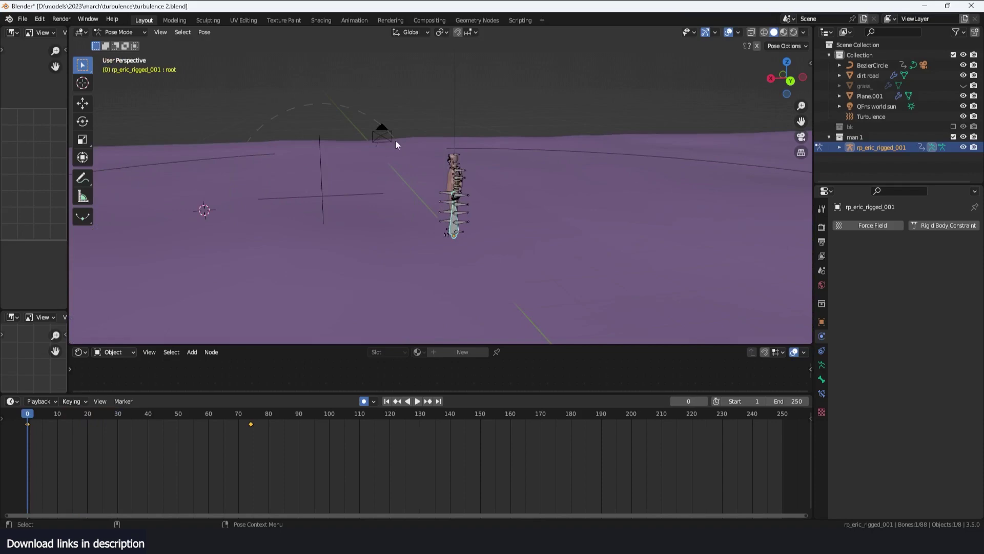
left_click(346, 128)
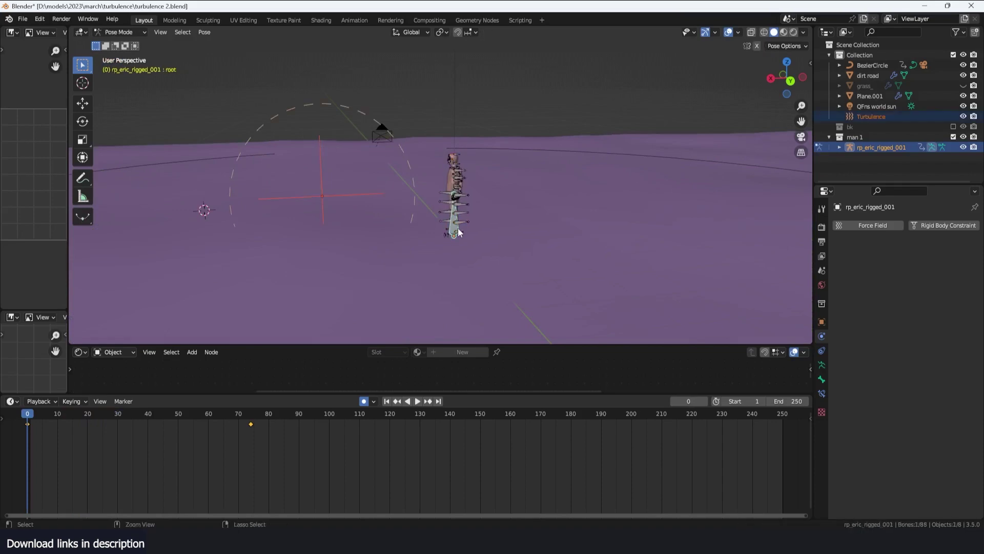
key("ctrl+p")
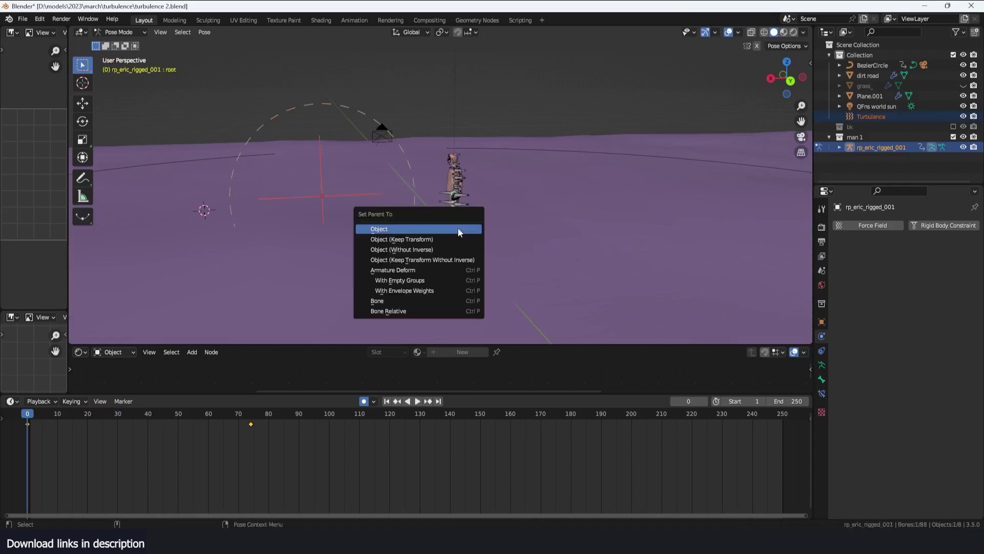
left_click(426, 297)
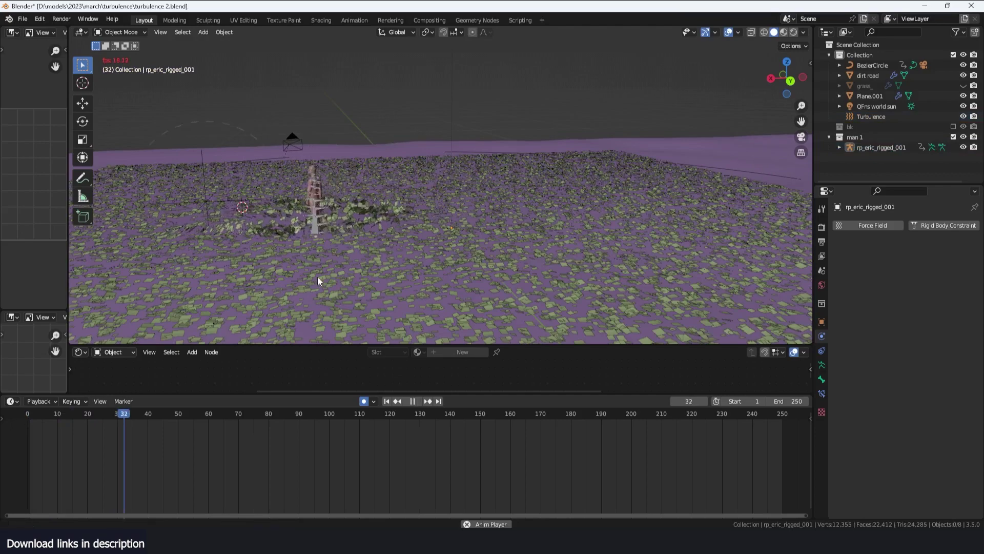
Step: Play the simulation from several angles to examine how the leaves react to the moving man and his turbulence
middle_click_drag(318, 276, 439, 263, "shift")
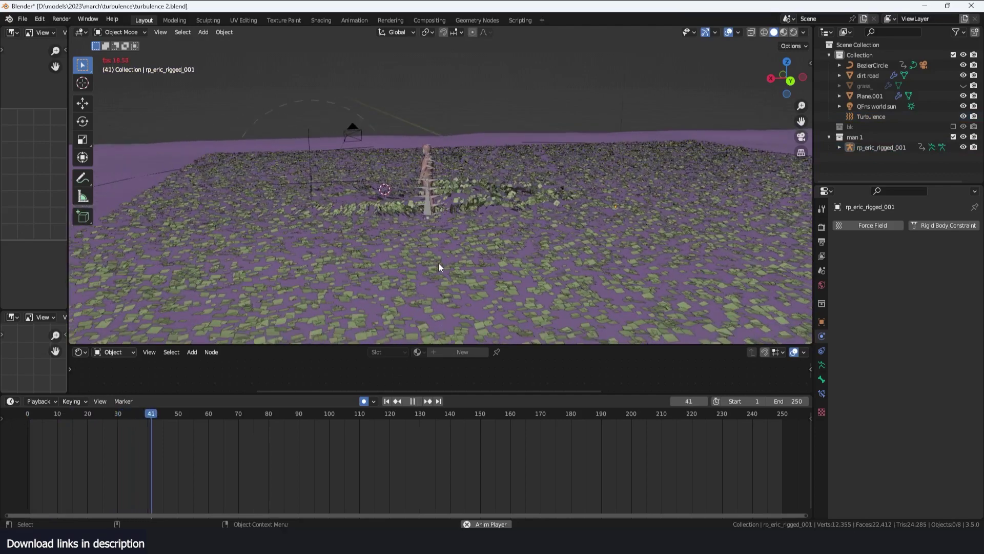
middle_click_drag(340, 253, 398, 248)
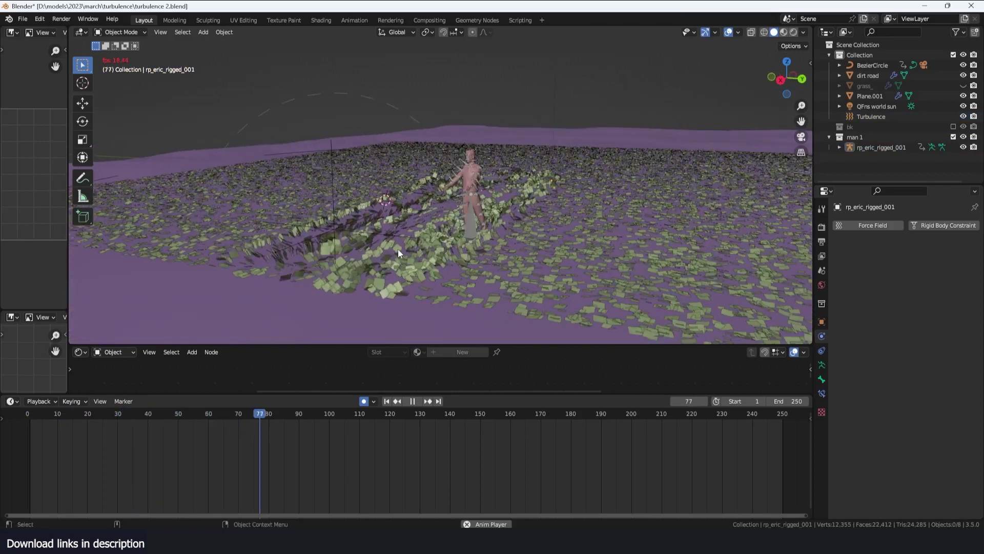
key("shift+Left")
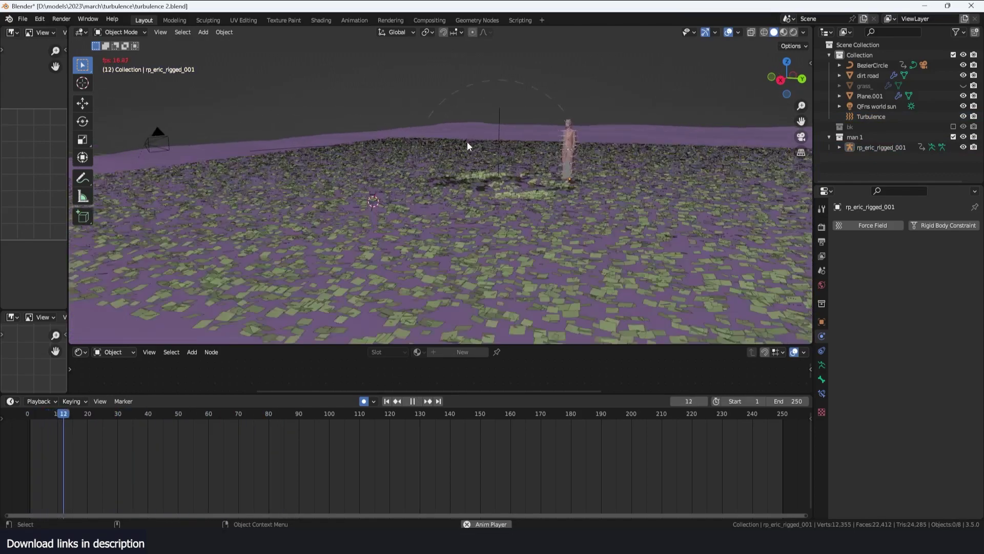
middle_click_drag(467, 141, 413, 143)
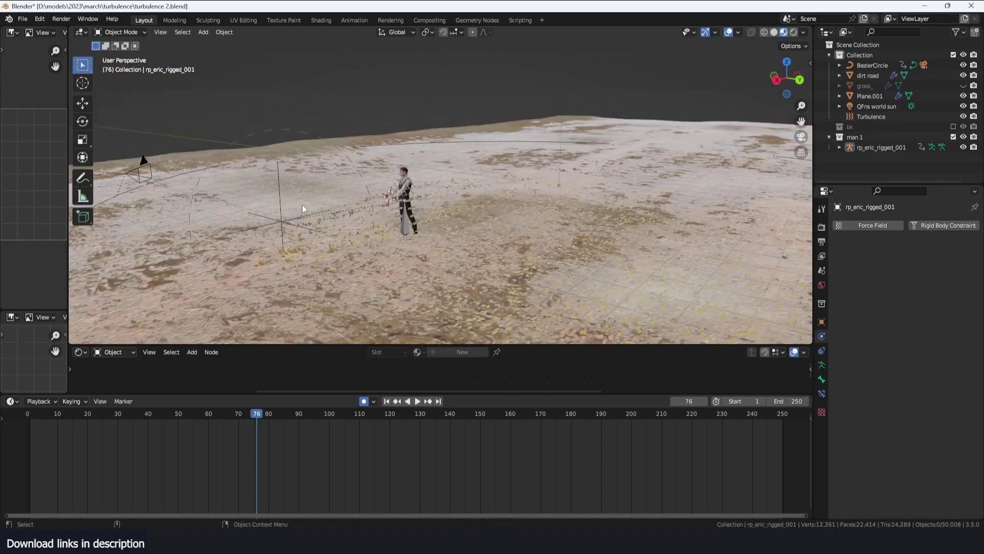
Step: Set the Turbulence Strength to 30, move the field onto the man in top view, and delete its auto-keyed keyframe
left_click(284, 208)
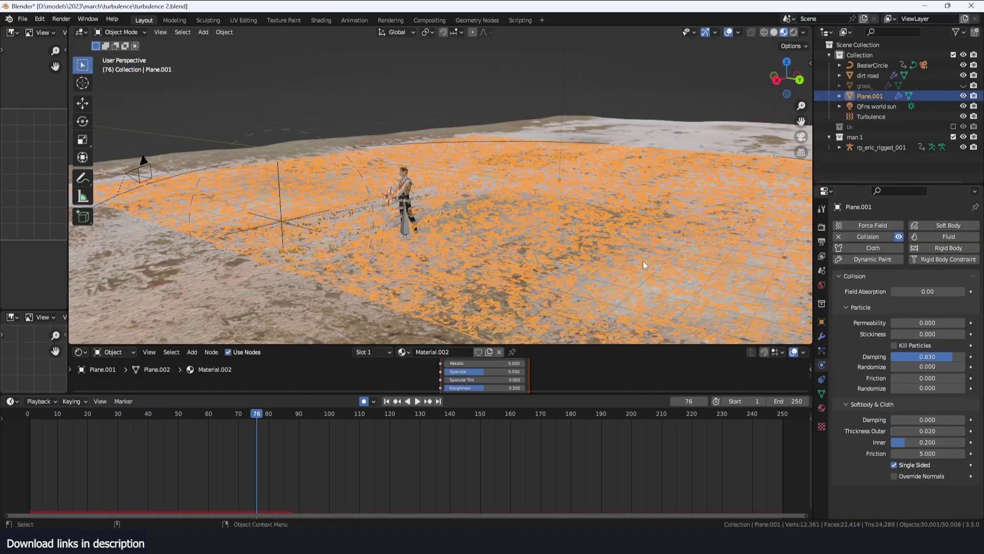
left_click(279, 176)
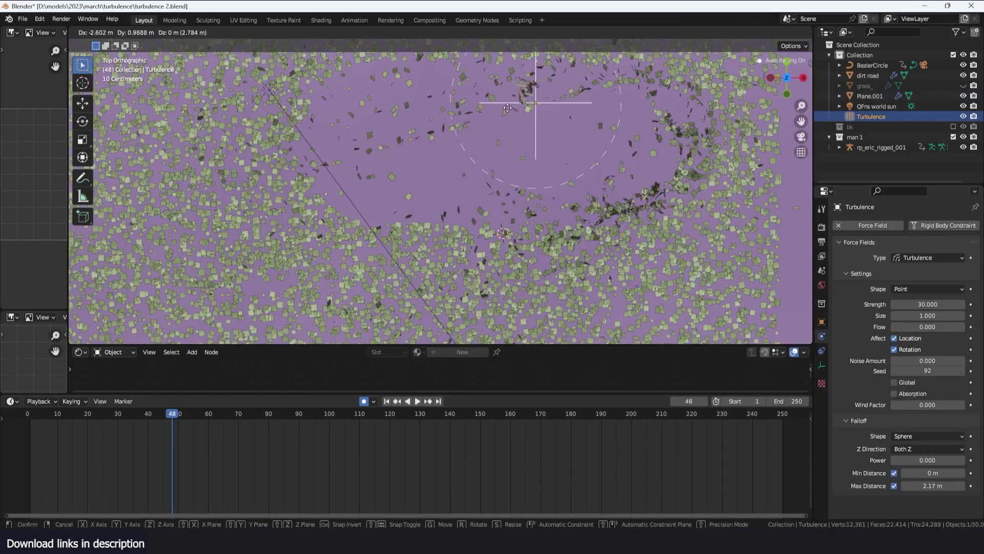
left_click(504, 99)
key("x")
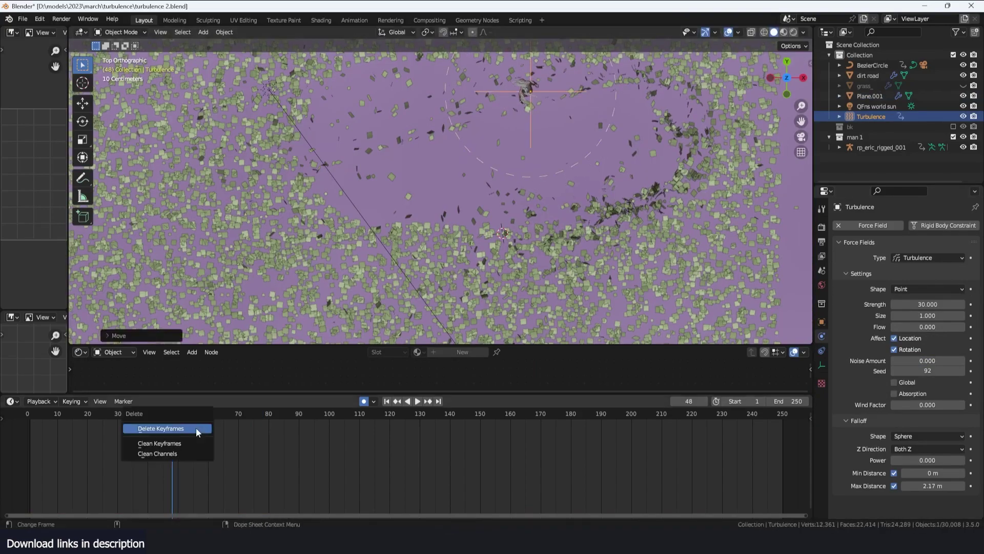
left_click(196, 427)
Step: Replay the stronger turbulence from the first frame, and set the ground plane's particle emission Number to 100000
middle_click_drag(520, 173, 367, 301)
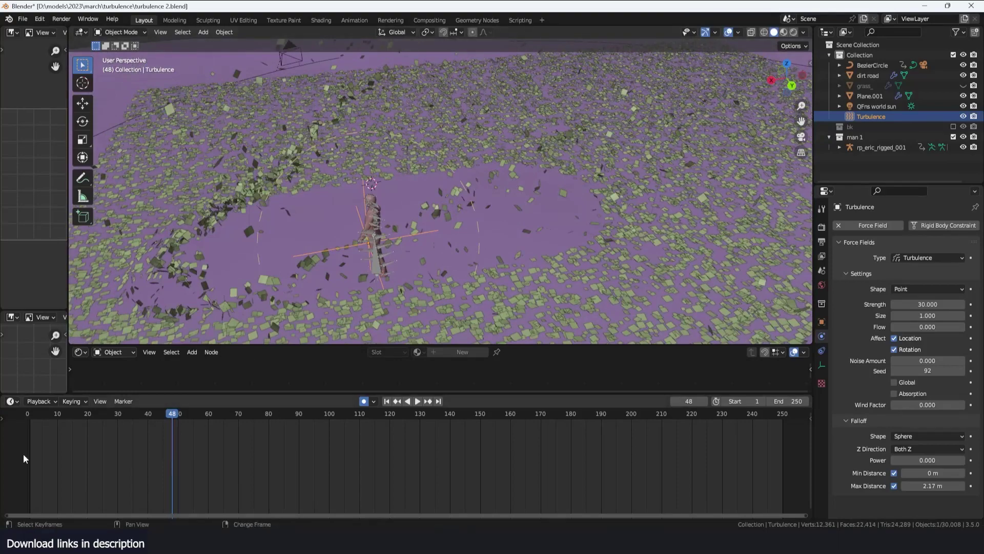
key("shift+Left")
middle_click_drag(454, 246, 445, 219)
key("space")
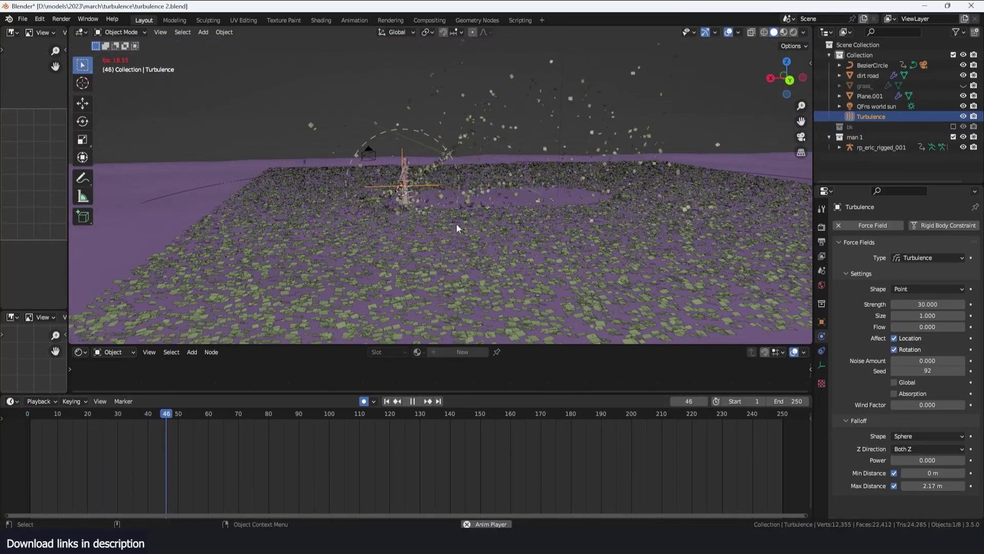
middle_click_drag(457, 223, 540, 229)
key("space")
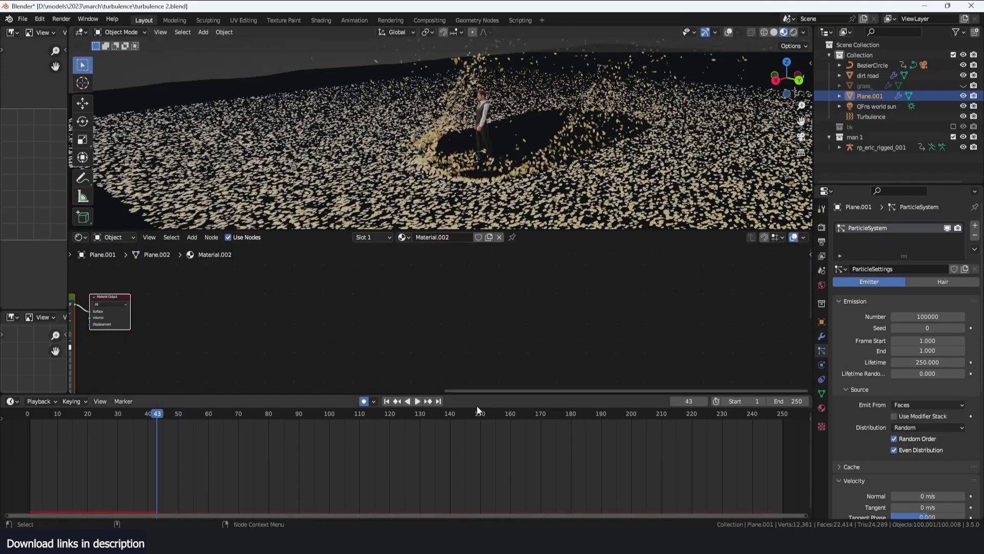
Step: Switch to the cloth scene's Blender window, return to the first frame, and display the Turbulence field's force settings
mouse_move(463, 518)
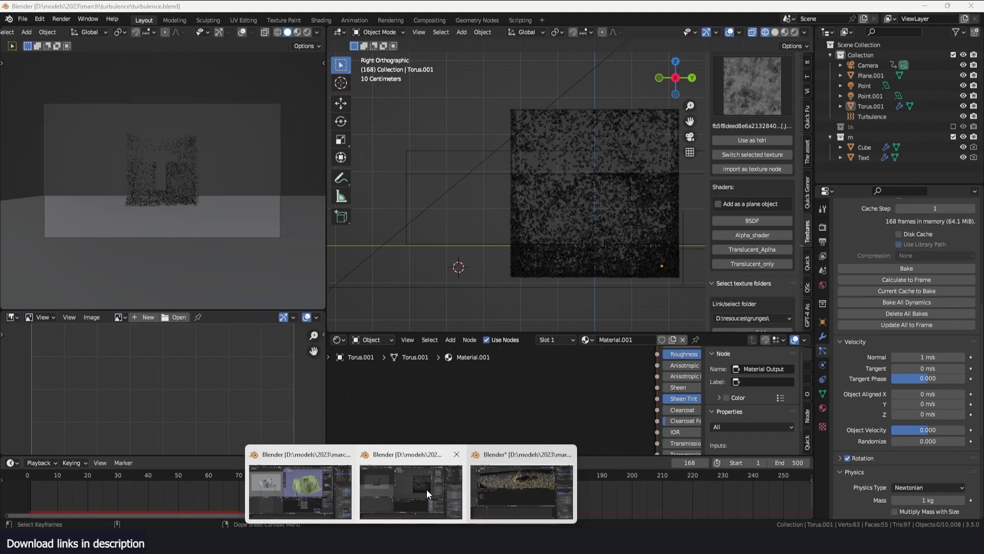
left_click(429, 494)
mouse_move(412, 537)
left_click(327, 504)
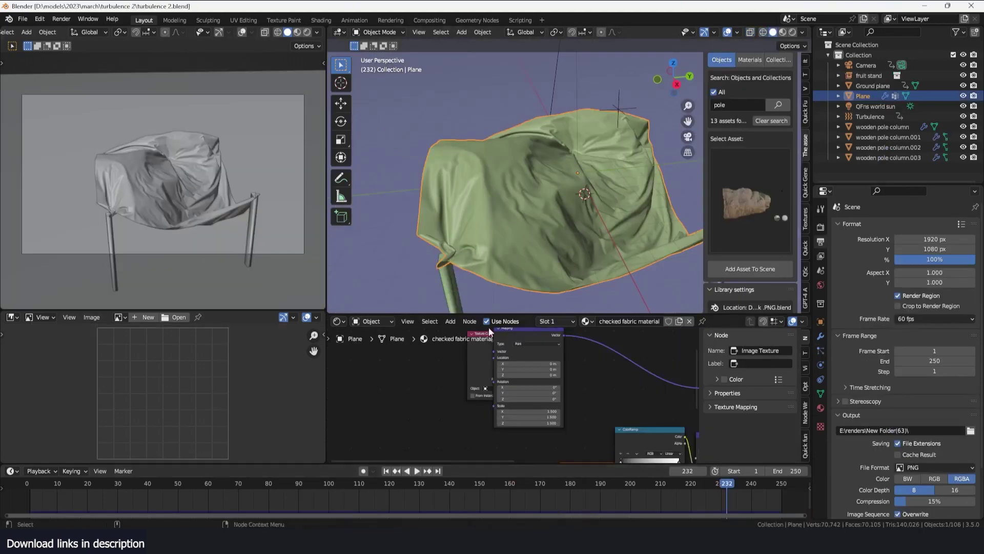
key("shift+Left")
middle_click_drag(501, 218, 482, 185)
left_click(573, 133)
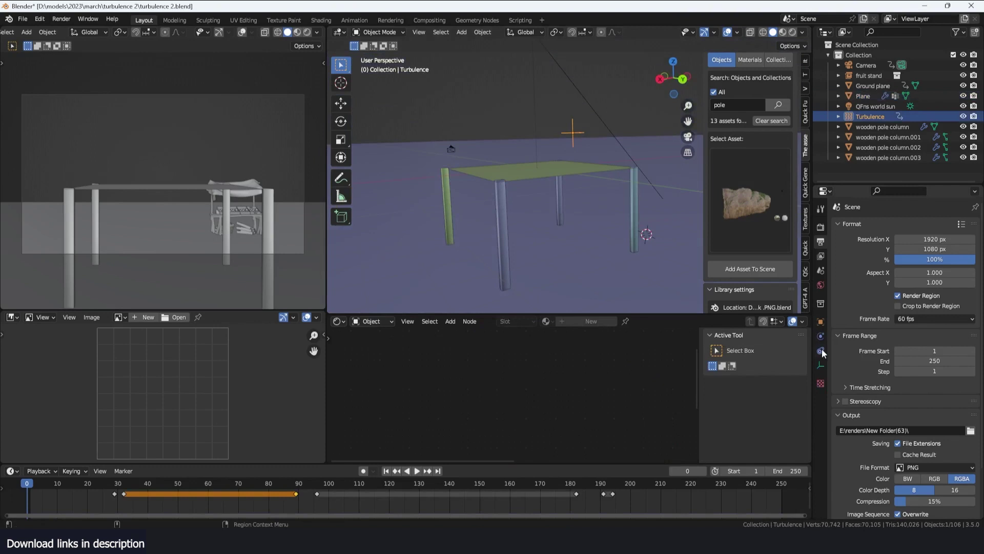
left_click(821, 337)
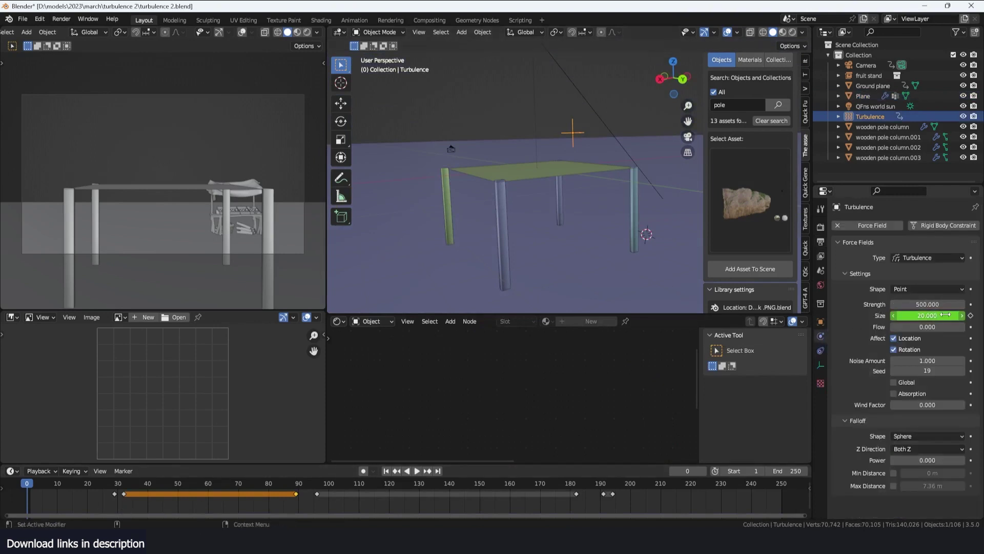
Step: Play the cloth simulation with the cloth plane selected to examine how the turbulence moves it
key("space")
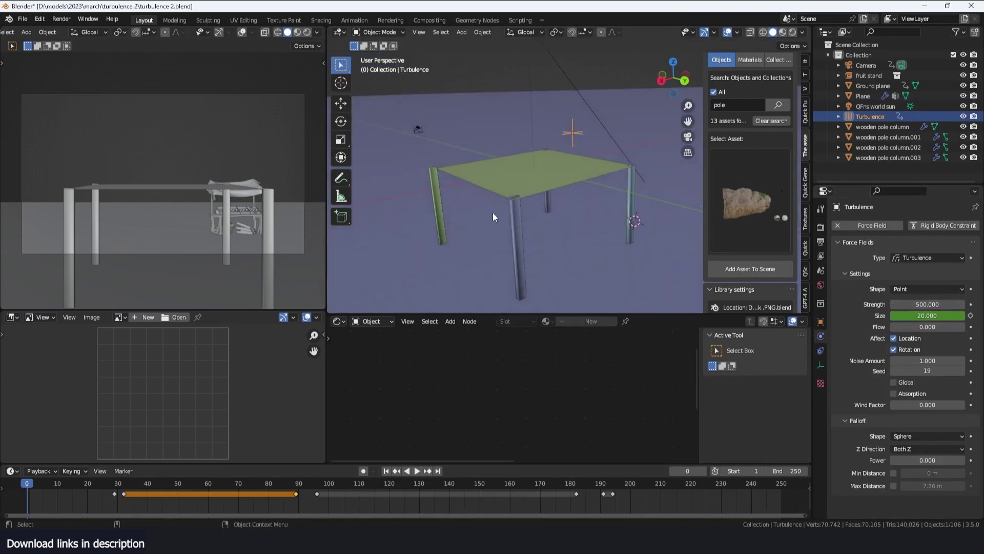
left_click(537, 200)
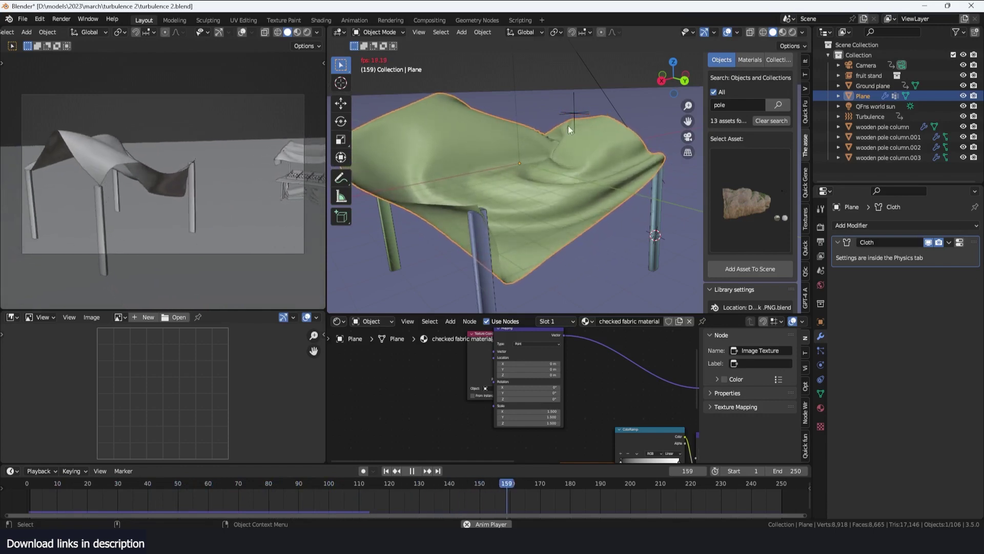
key("space")
Step: Set the Turbulence field's Strength to 10000 and replay the cloth simulation from the start
left_click(576, 115)
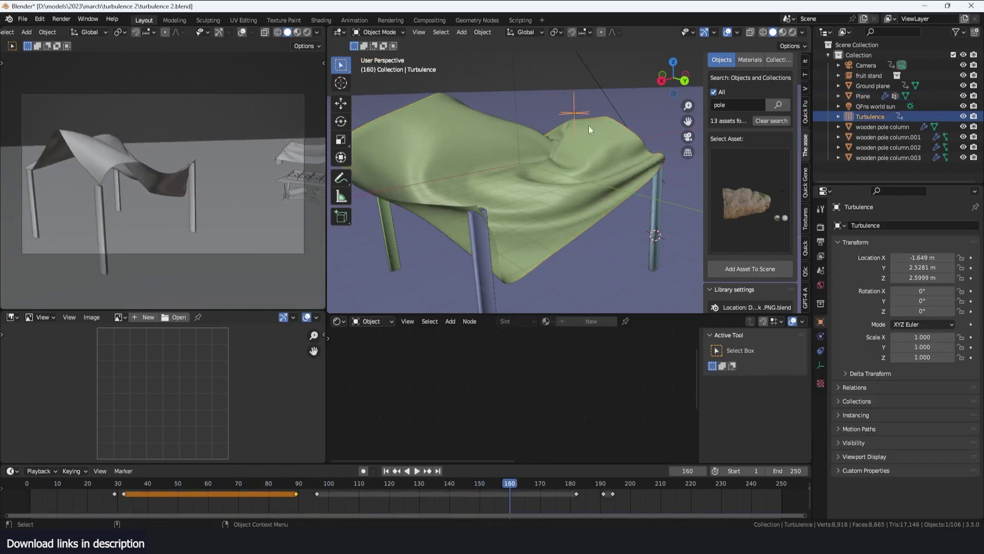
left_click(821, 336)
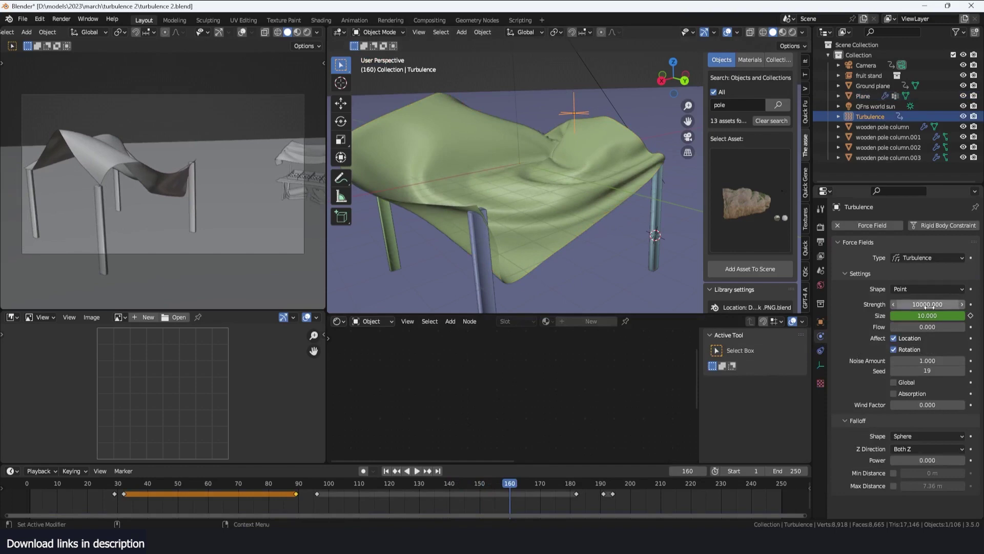
left_click(34, 488)
key("space")
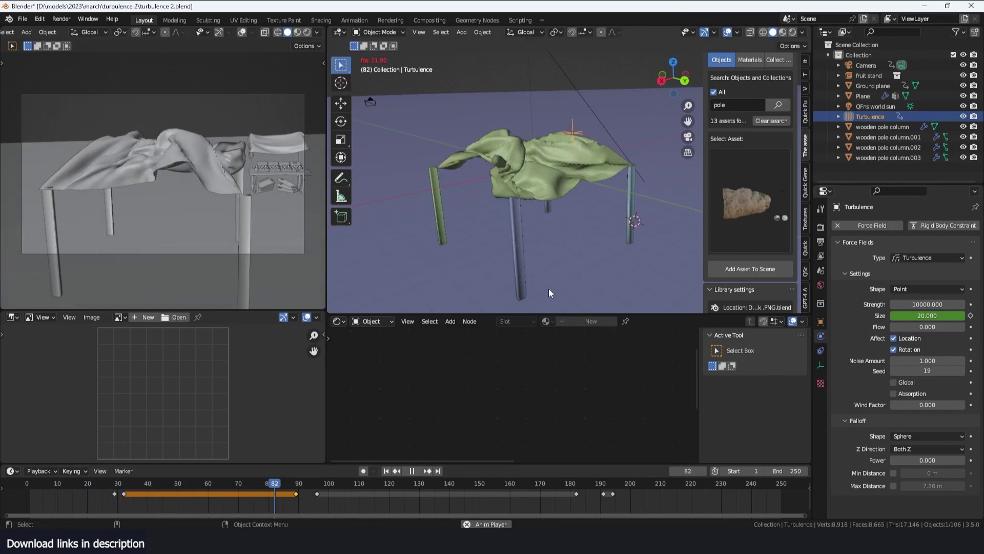
key("space")
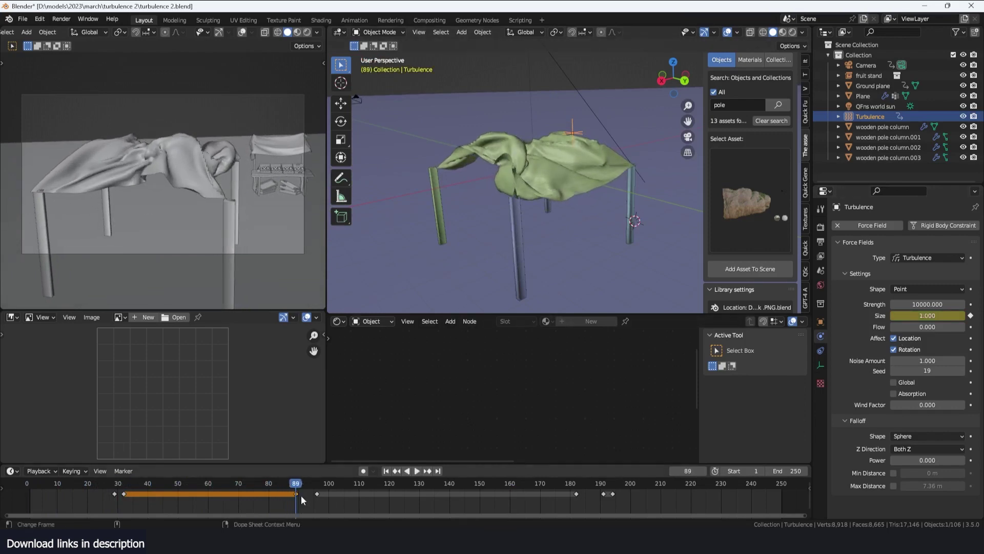
Step: Delete all of the Turbulence field's Size keyframes and replay the cloth simulation from the start
key("a")
key("x")
left_click(622, 495)
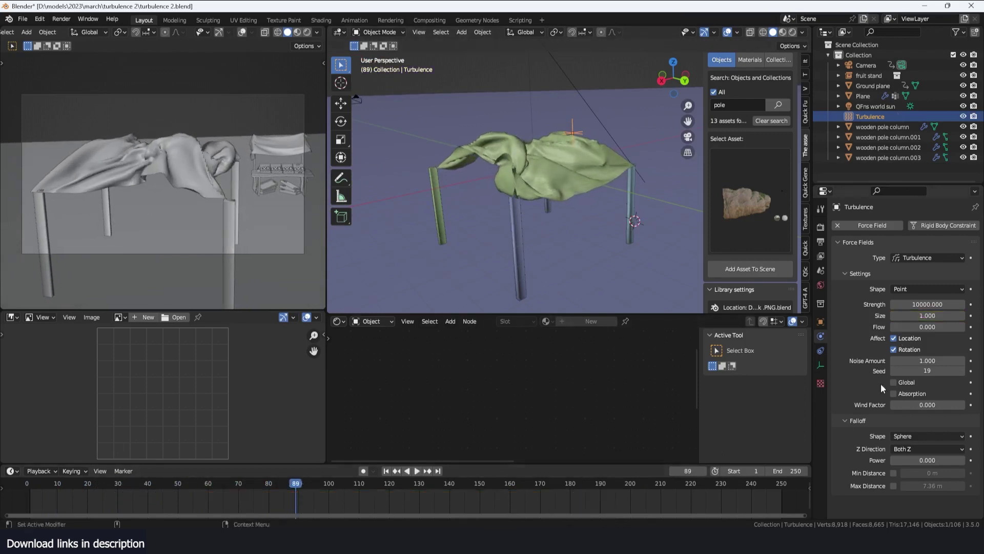
key("Return")
right_click(22, 508)
key("space")
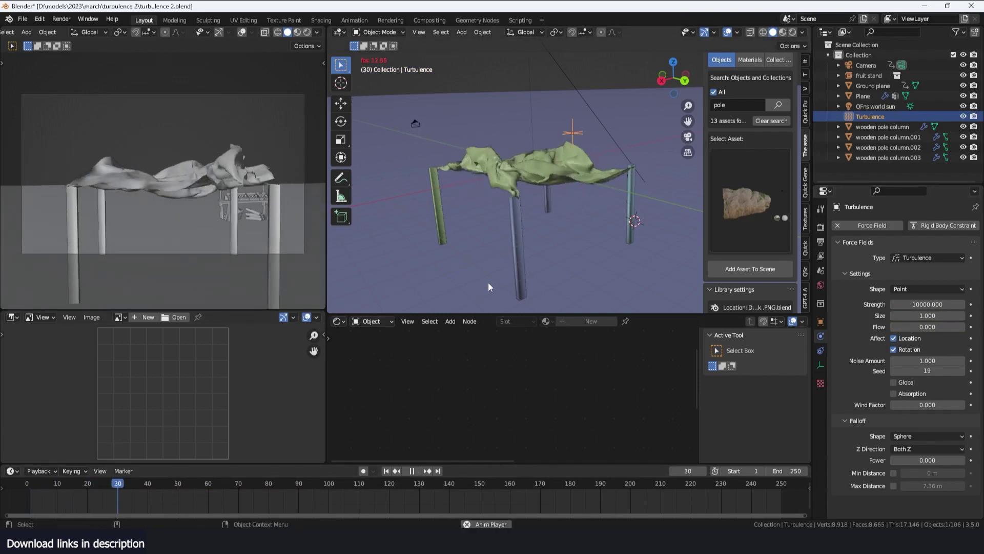
key("space")
Step: Set the Turbulence Size to 30 and replay the simulation from the start, moving the field around the cloth during playback
left_click(951, 316)
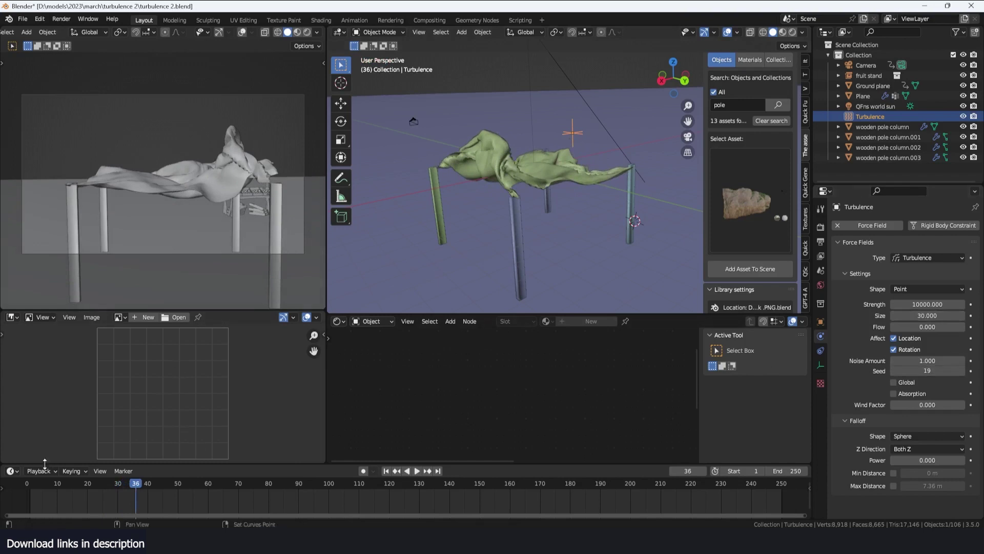
key("shift+Left")
key("space")
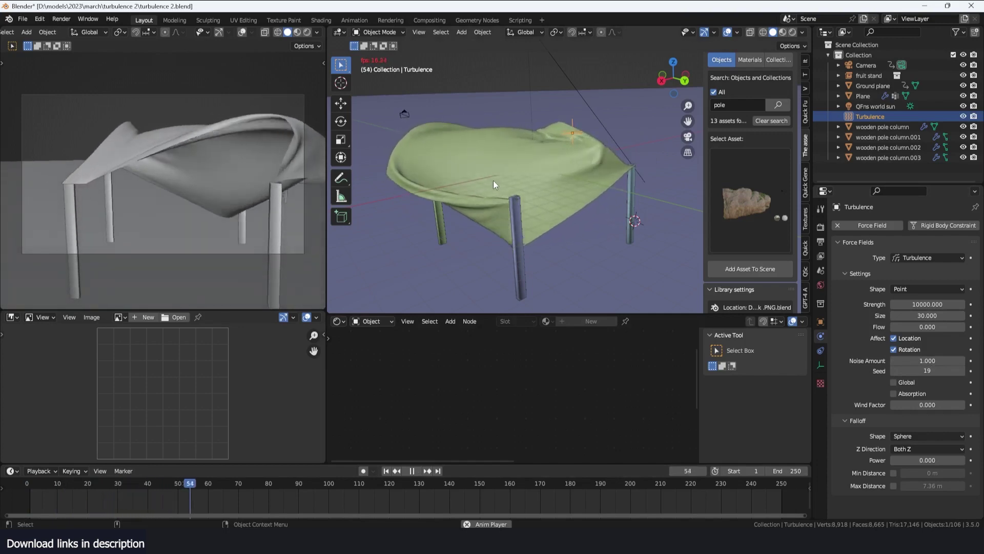
key("g")
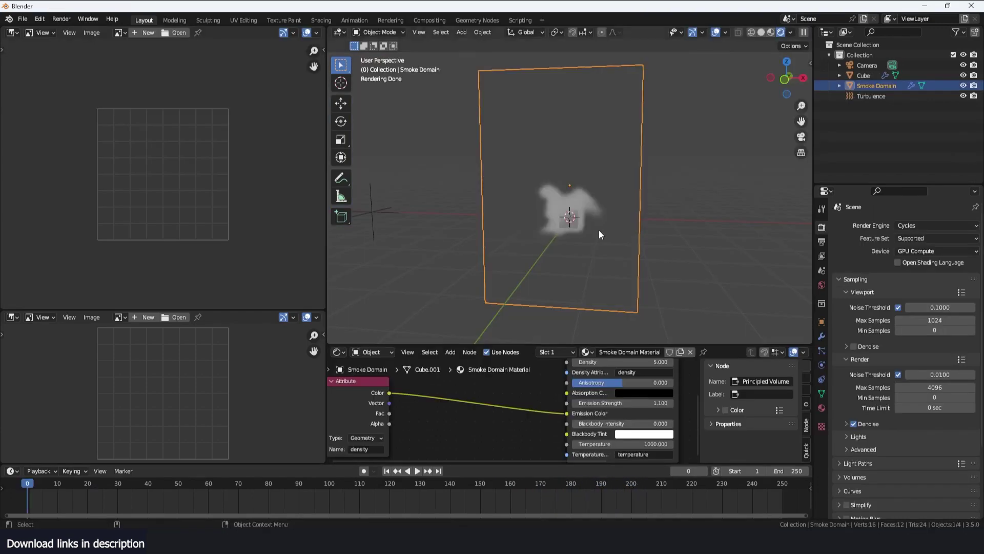
key("space")
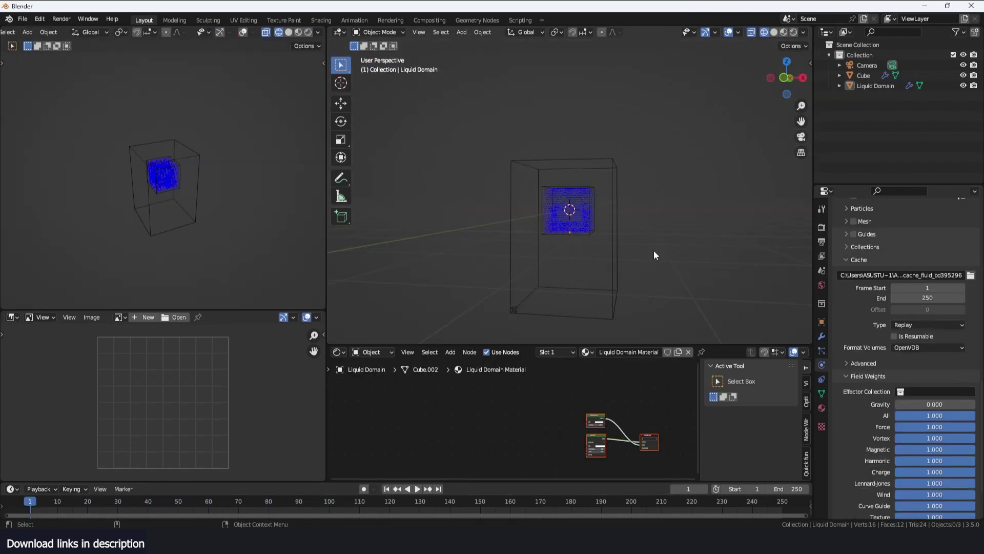
Step: Play the liquid simulation with the domain's Gravity field weight set to 1, and reset the weight to 0
middle_click_drag(632, 247, 546, 266, "shift")
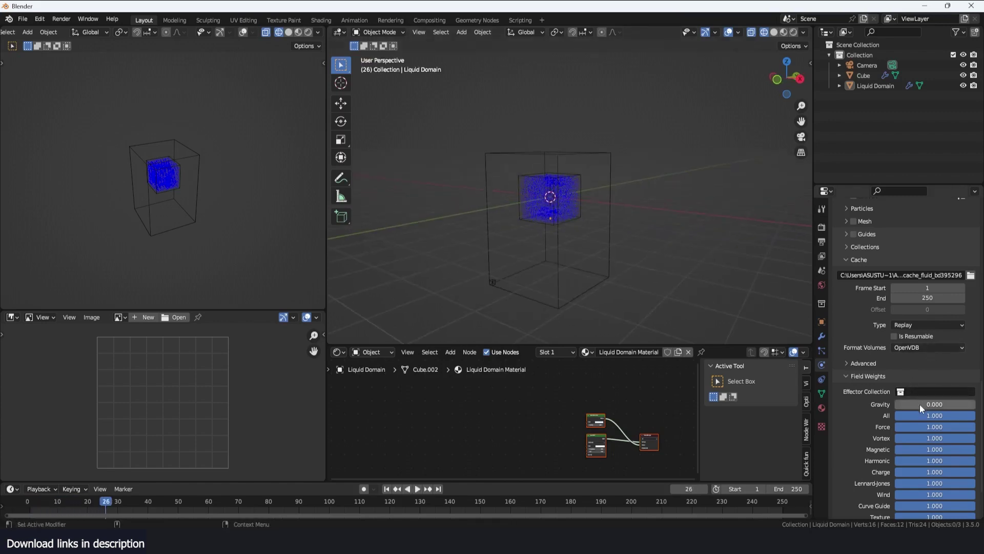
left_click_drag(920, 404, 975, 405)
key("space")
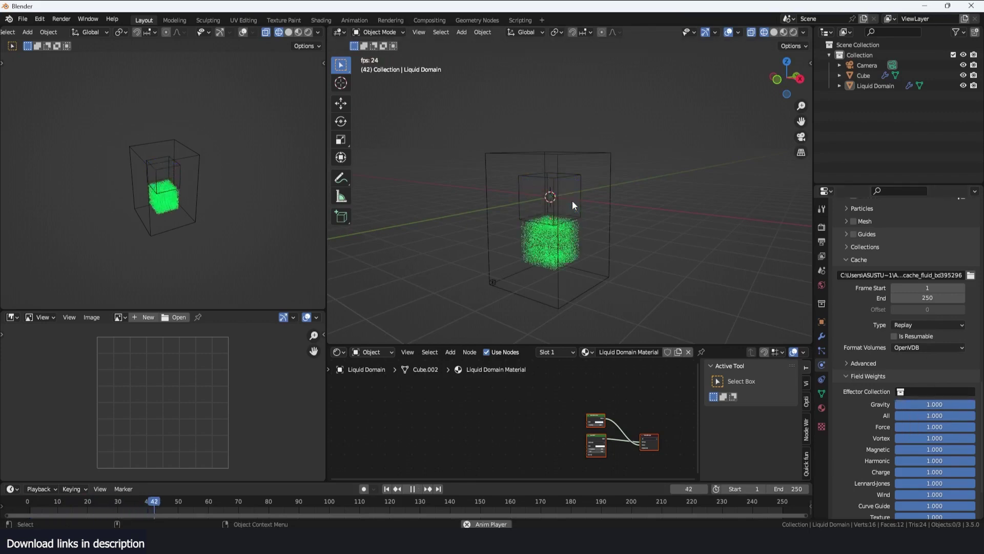
key("Escape")
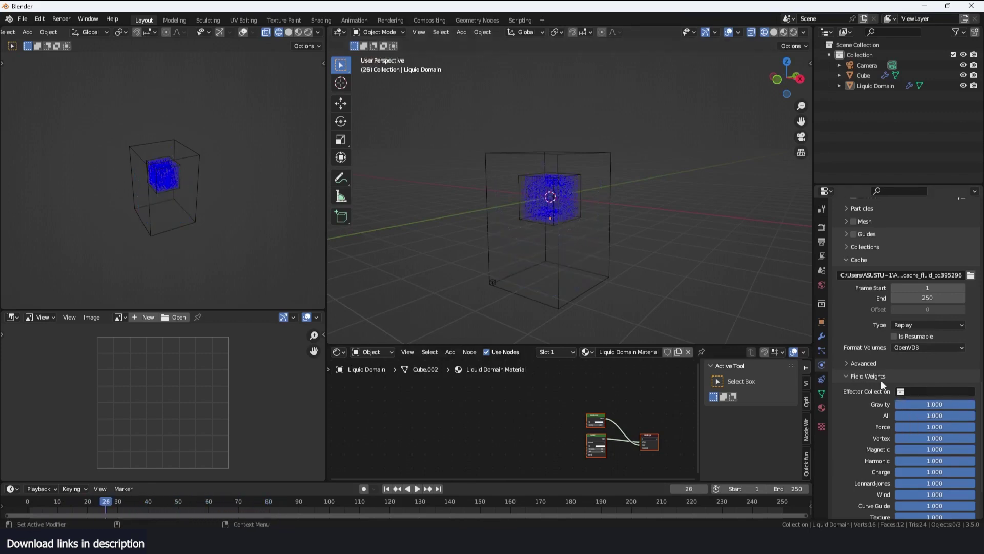
Step: Add a Turbulence force field above and beside the liquid domain, with Strength 1 and Size 4
key("shift+a")
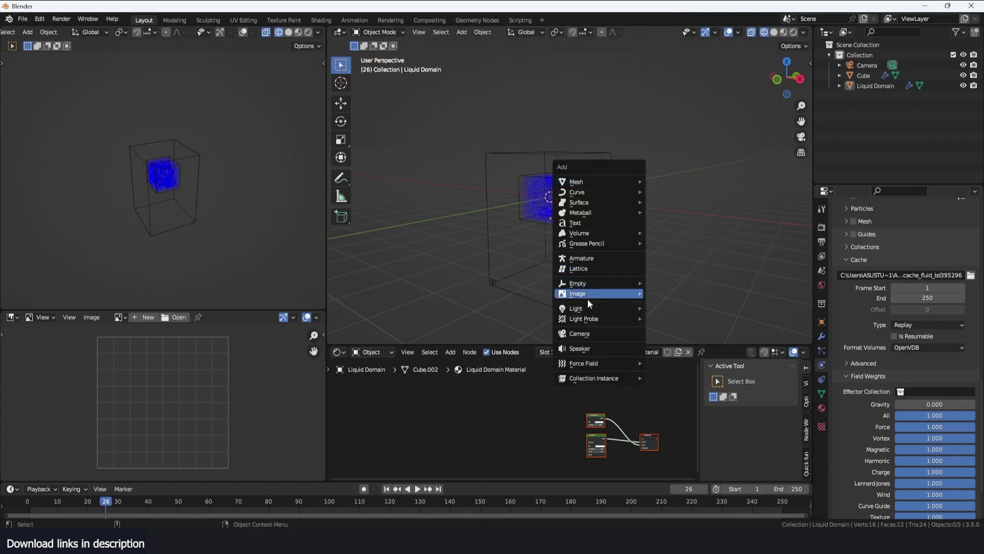
mouse_move(602, 364)
left_click(676, 465)
left_click(943, 305)
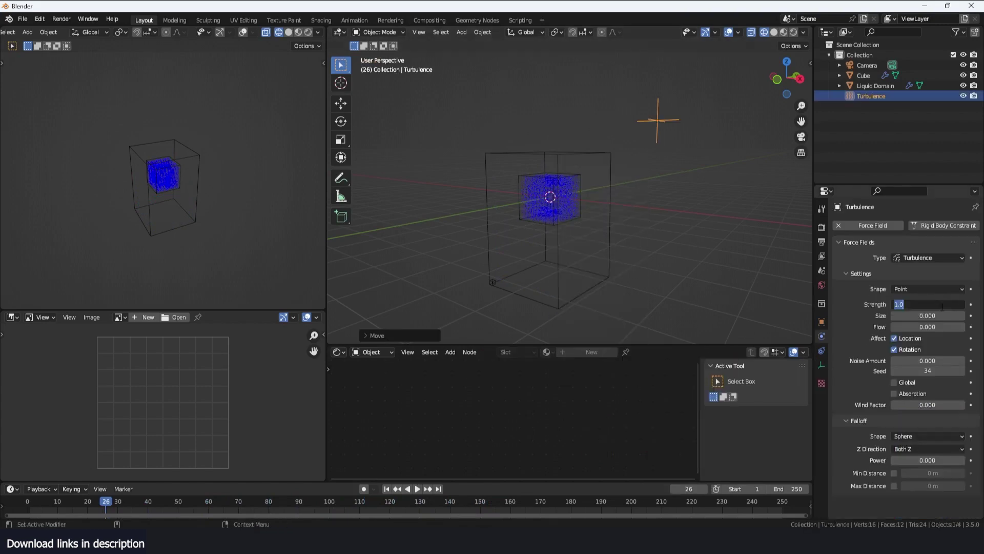
left_click(942, 316)
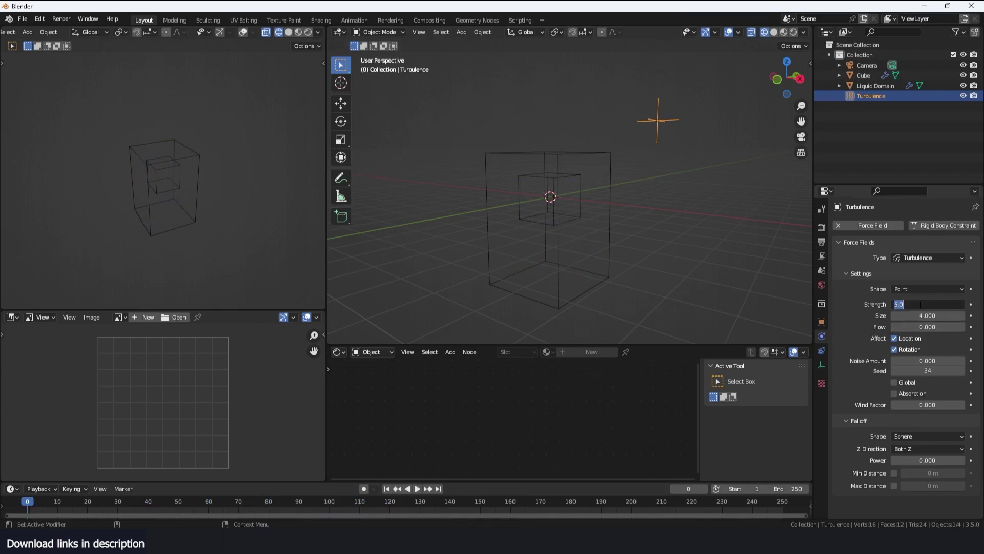
Step: Play the liquid simulation from the start to examine how the turbulence stirs the fluid particles
key("space")
middle_click_drag(537, 288, 596, 272)
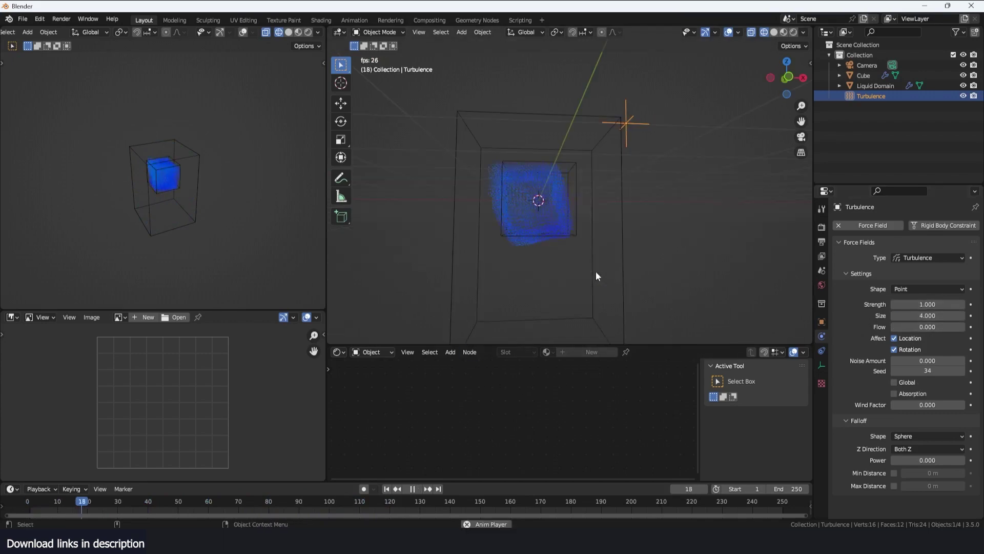
key("shift+a")
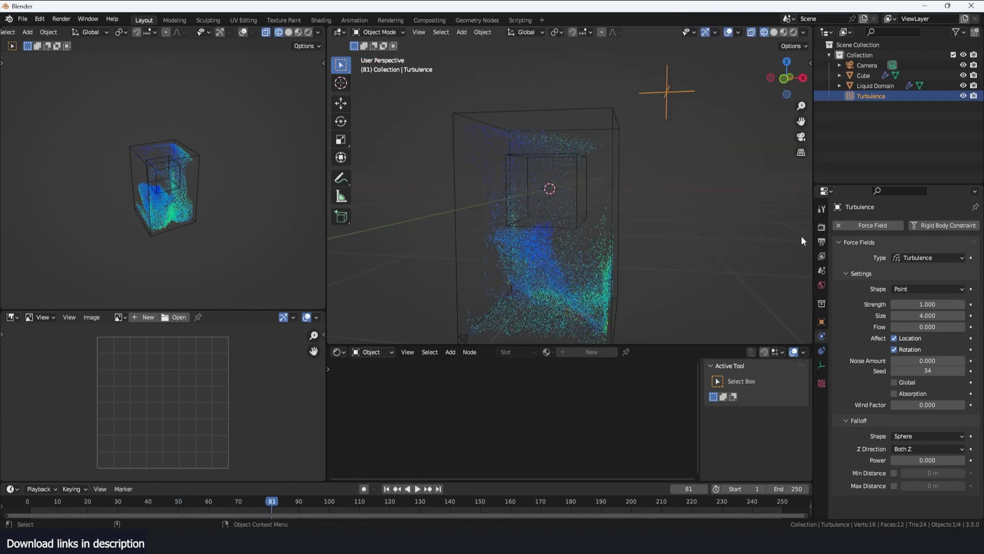
Step: Add a small cube scaled to about 0.177 and place it outside the liquid domain
key("shift+a")
mouse_move(687, 38)
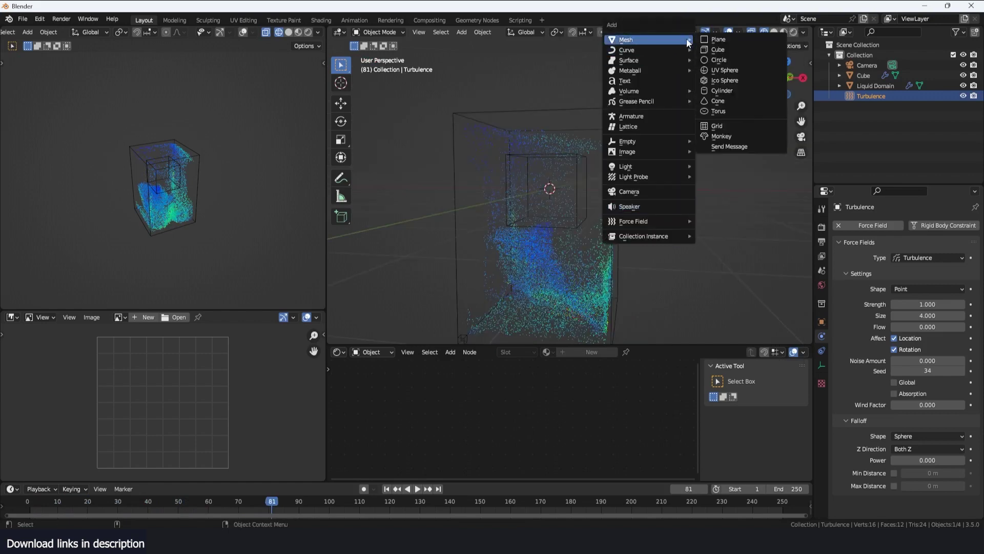
left_click(739, 49)
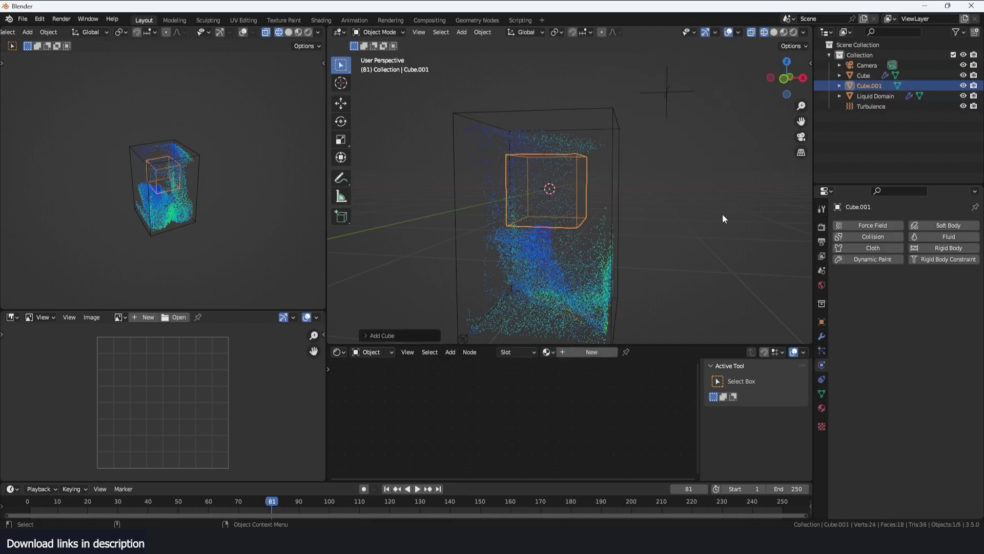
key("g")
left_click(733, 202)
Step: Render the domain's Liquid particles as Object with the small cube as Instance Object, and show the viewport in solid shading
left_click(628, 235)
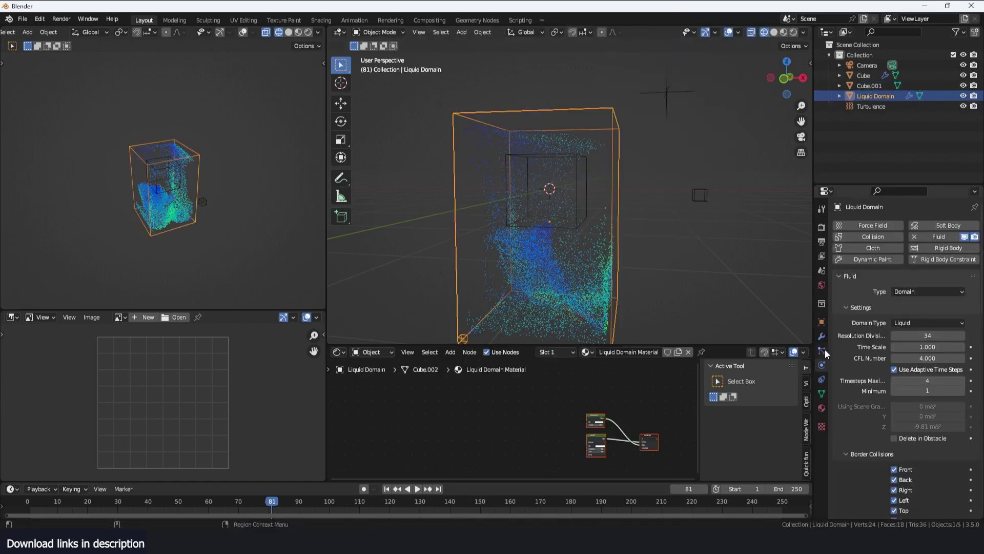
left_click(822, 350)
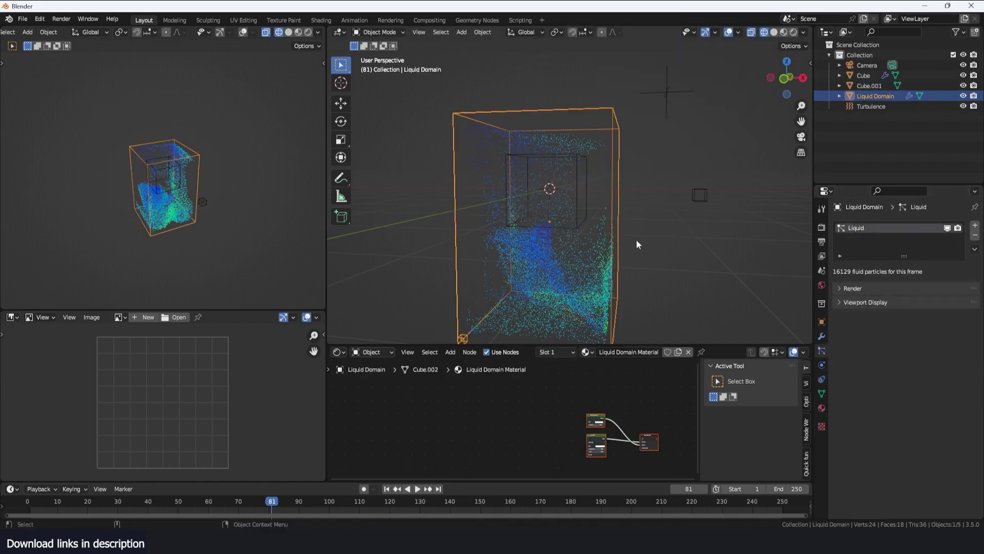
left_click(856, 289)
left_click(932, 303)
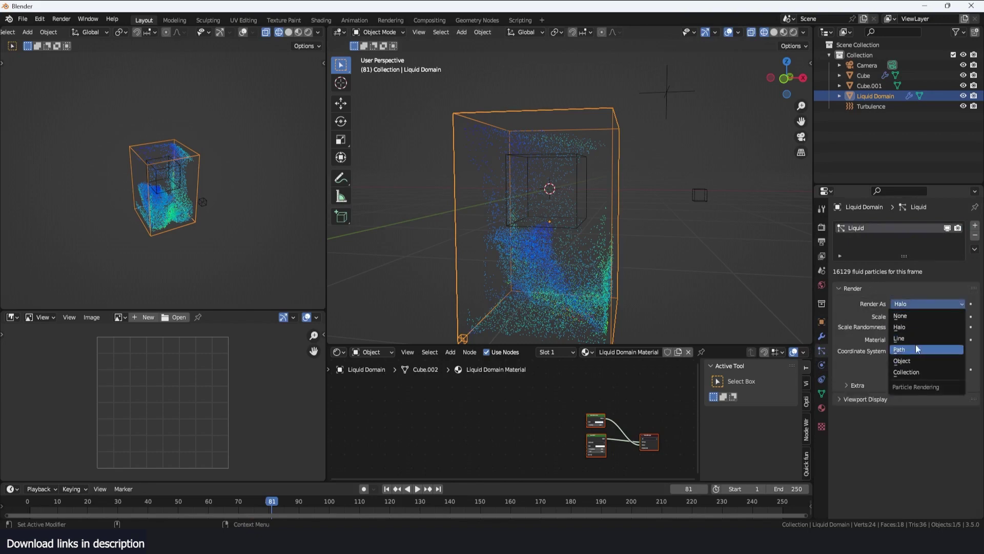
left_click(915, 362)
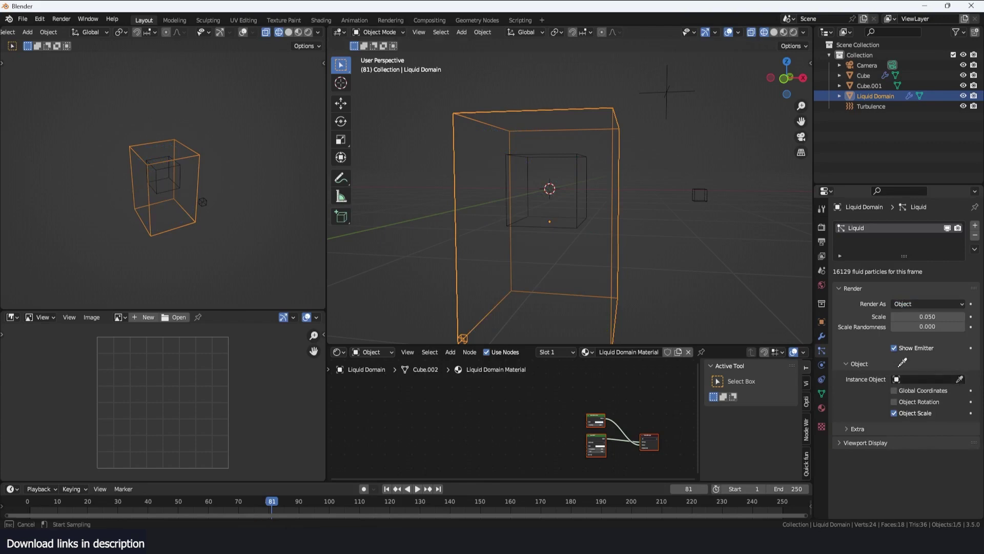
left_click(717, 188)
key("shift+z")
Step: Disable Show Instancer for both Viewport and Render on the liquid domain, and deselect everything
left_click(822, 322)
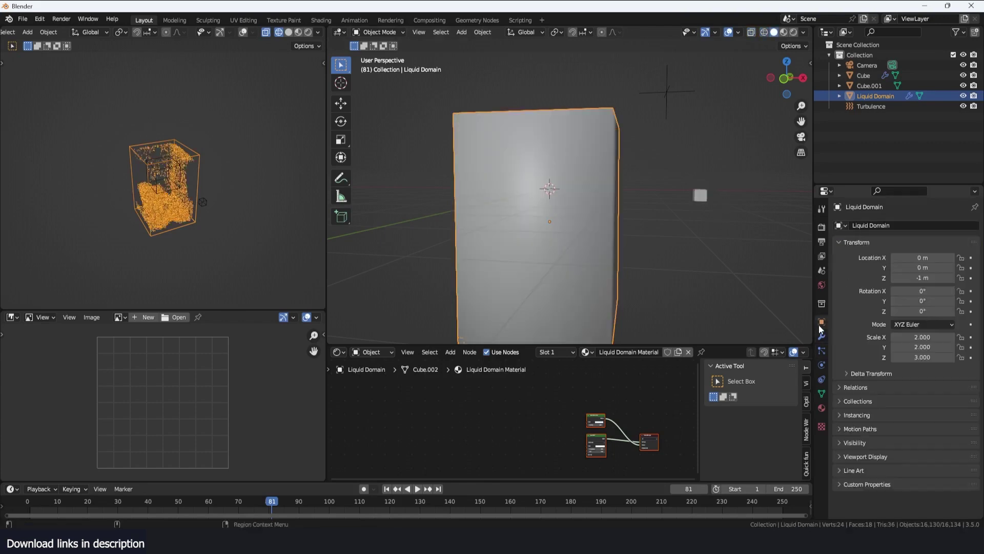
left_click(862, 418)
left_click(895, 444)
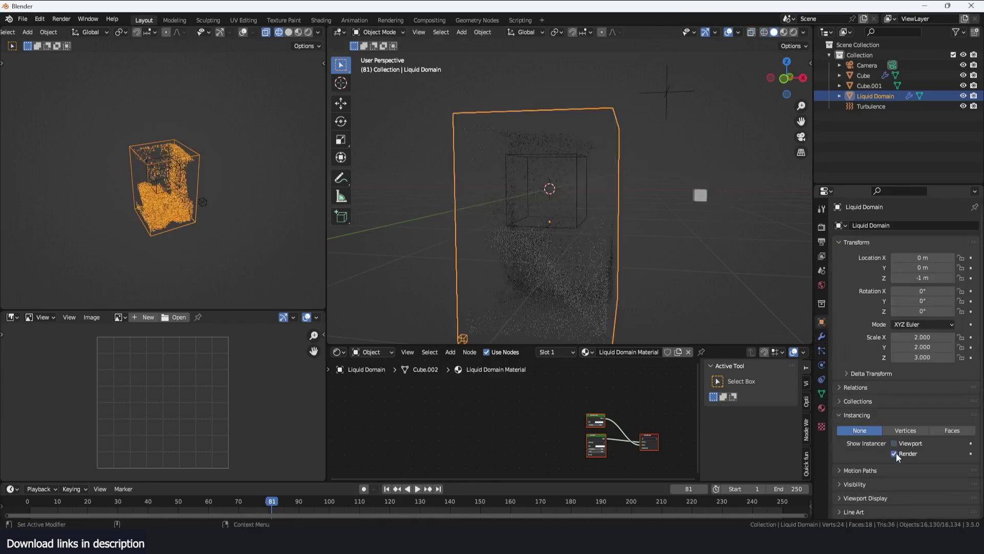
key("alt+a")
Step: Examine the cube particles up close and play the liquid simulation from several angles
middle_click_drag(676, 258, 691, 209, "shift")
scroll(691, 209, "up", 8)
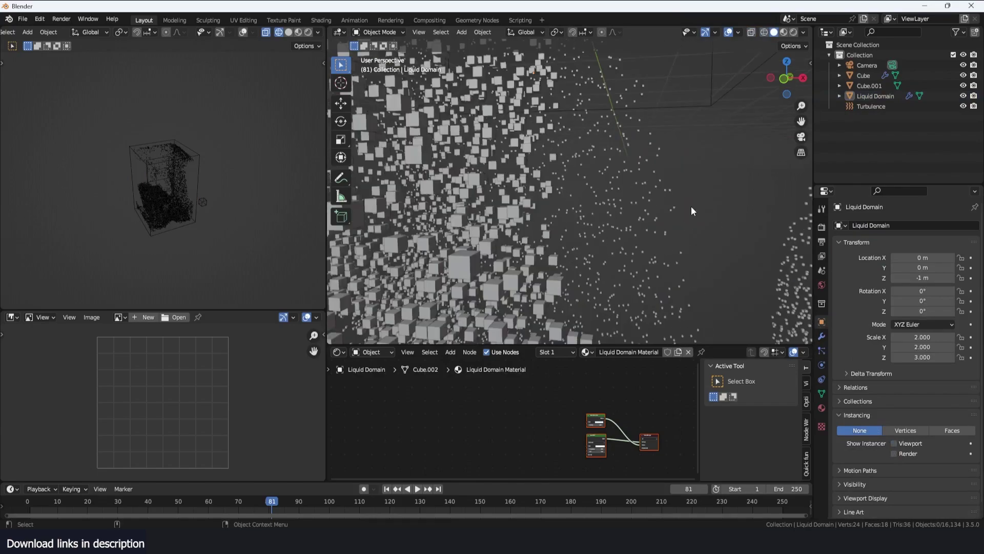
scroll(691, 208, "down", 8)
key("space")
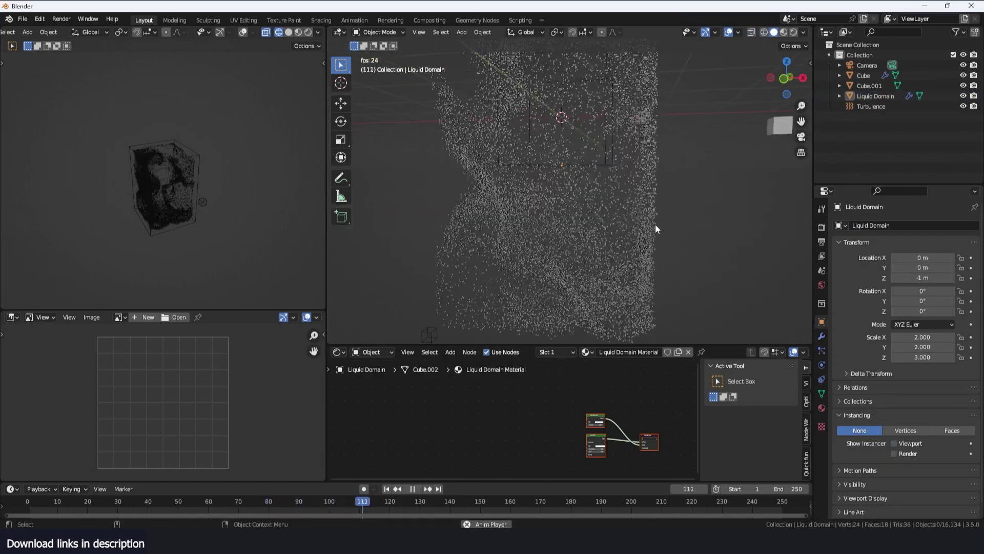
middle_click_drag(655, 223, 706, 179)
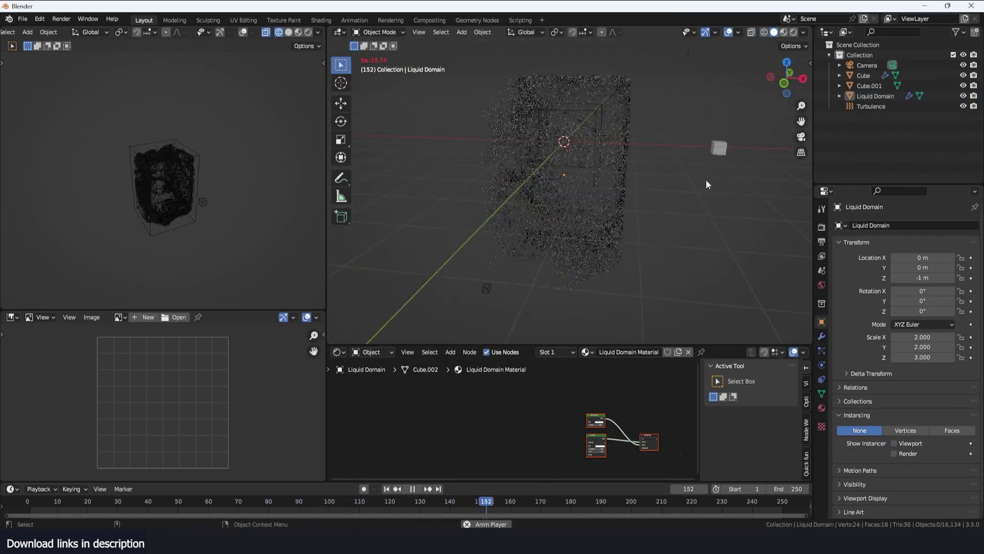
key("space")
Step: Add a monkey mesh beside the liquid domain, use it as the Liquid particles' Instance Object, and play the simulation
key("shift+a")
mouse_move(724, 159)
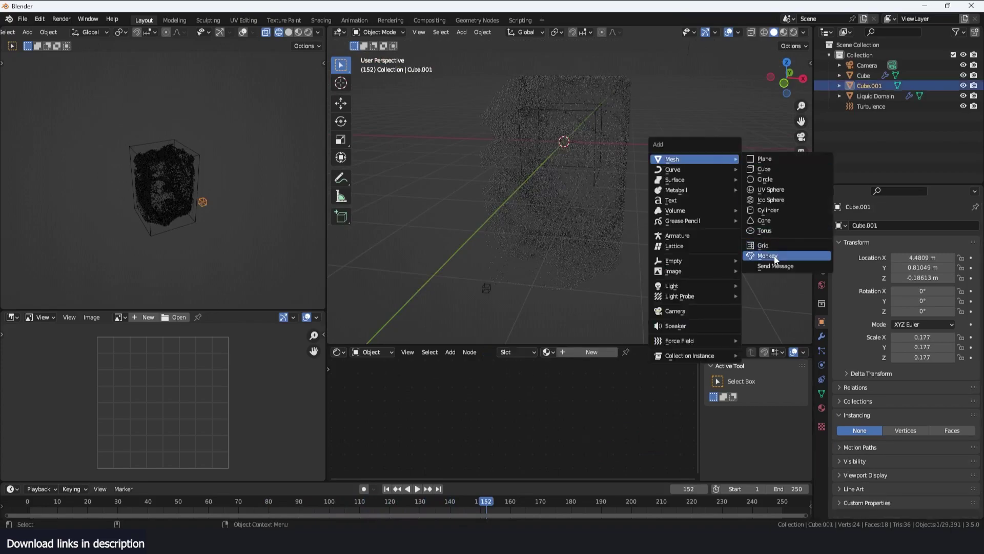
left_click(777, 255)
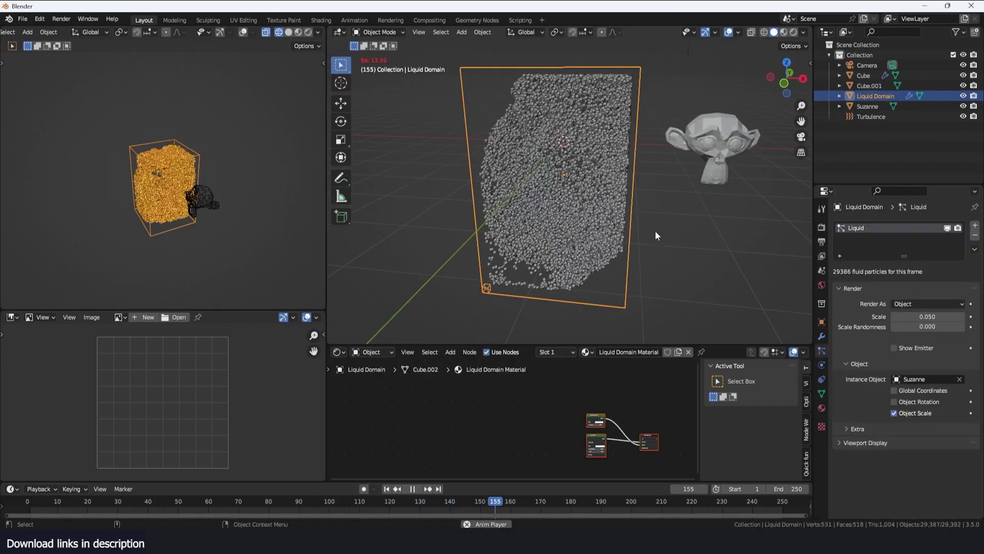
scroll(655, 231, "up", 5)
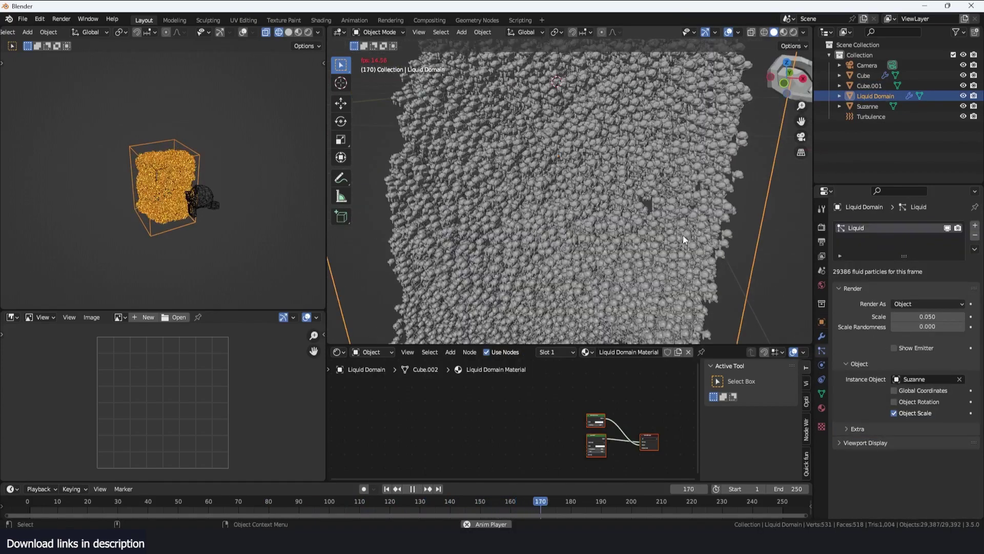
scroll(697, 219, "down", 8)
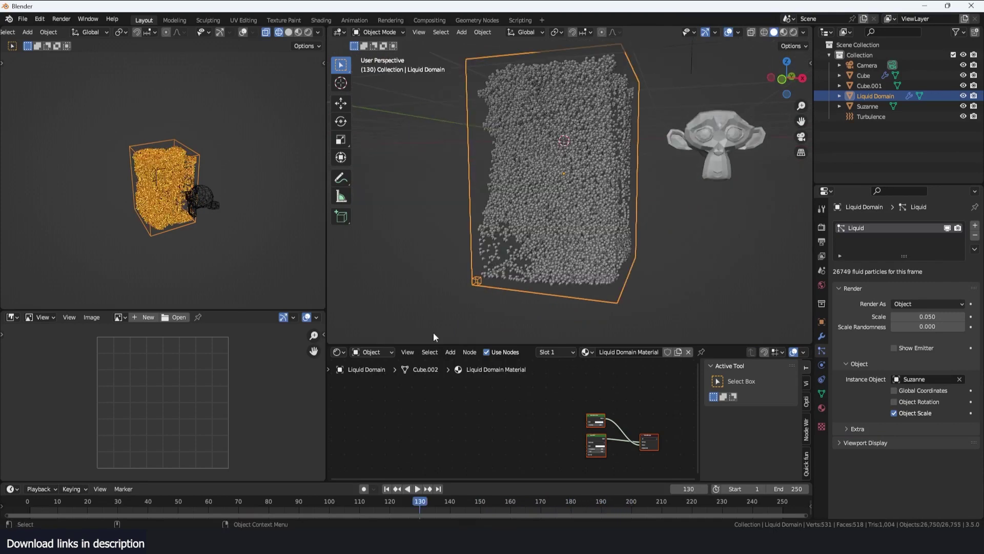
Step: Switch to the Blender window containing turbulence.blend
left_click(318, 485)
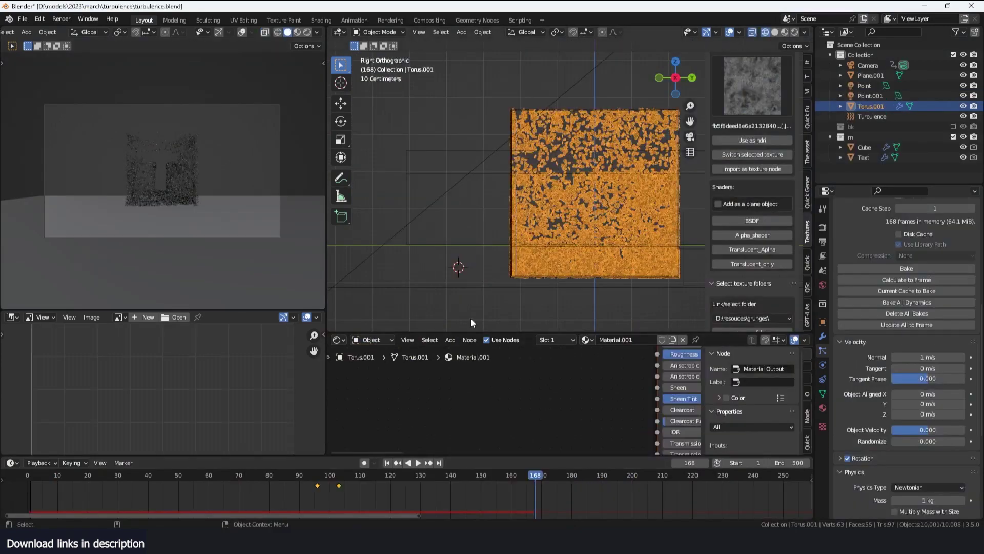